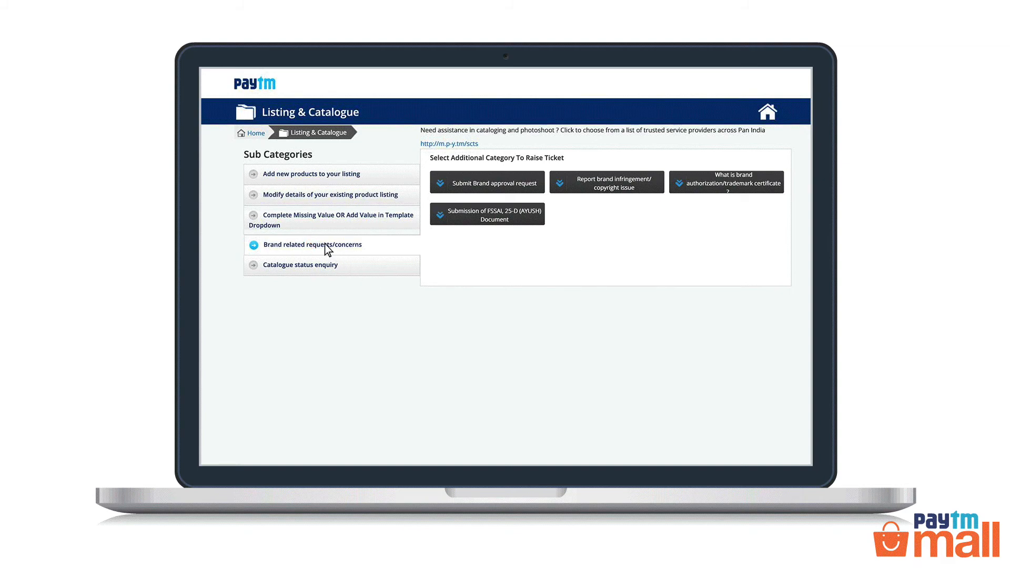
Open the Submit Brand approval request form, review its required fields and attachment requirement, and submit the ticket.
{"action": "left_click", "coordinate": [489, 185]}
{"action": "scroll", "coordinate": [489, 186], "scroll_direction": "down", "scroll_amount": 5}
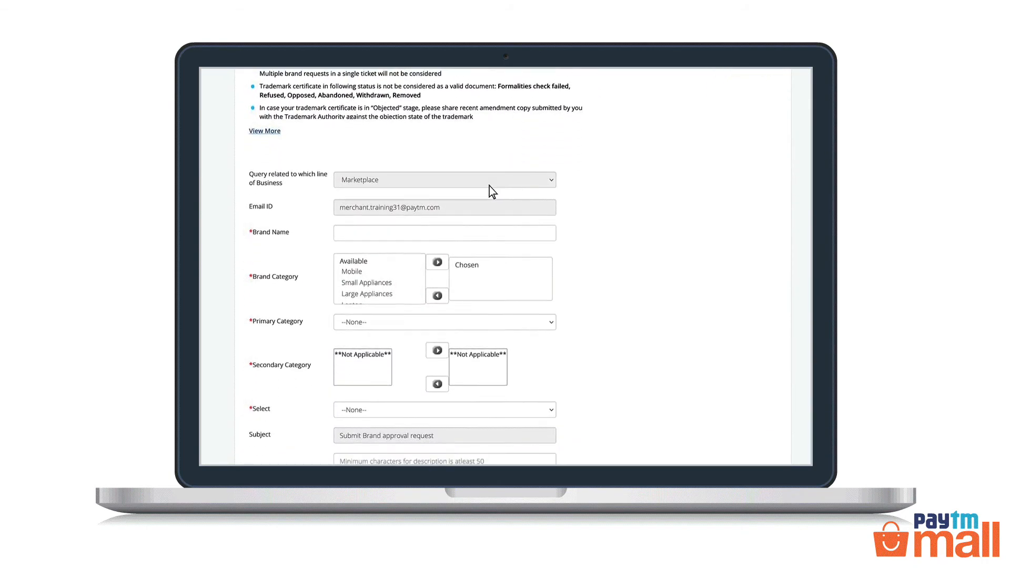
{"action": "scroll", "coordinate": [489, 186], "scroll_direction": "down", "scroll_amount": 1}
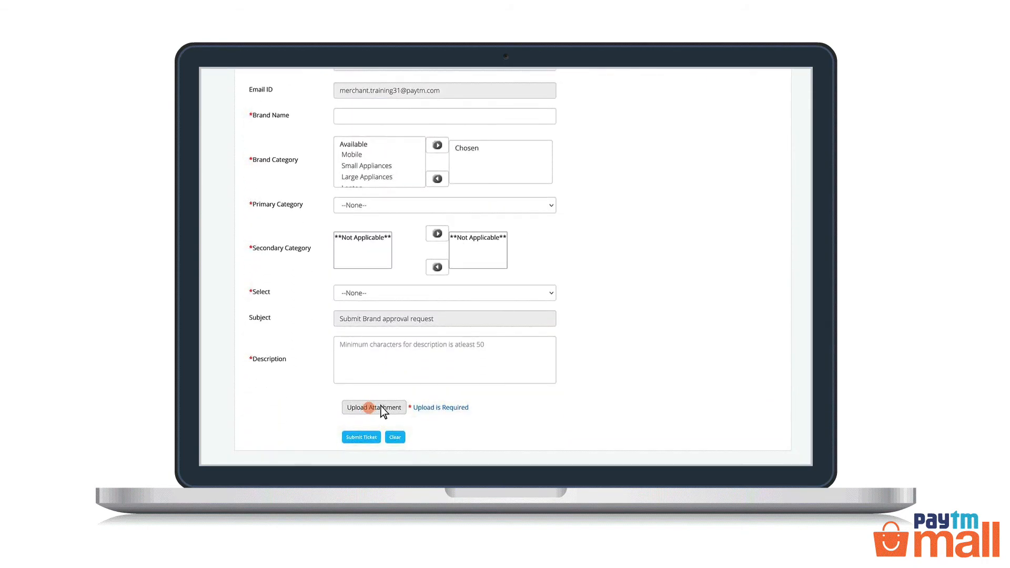
{"action": "left_click", "coordinate": [362, 438]}
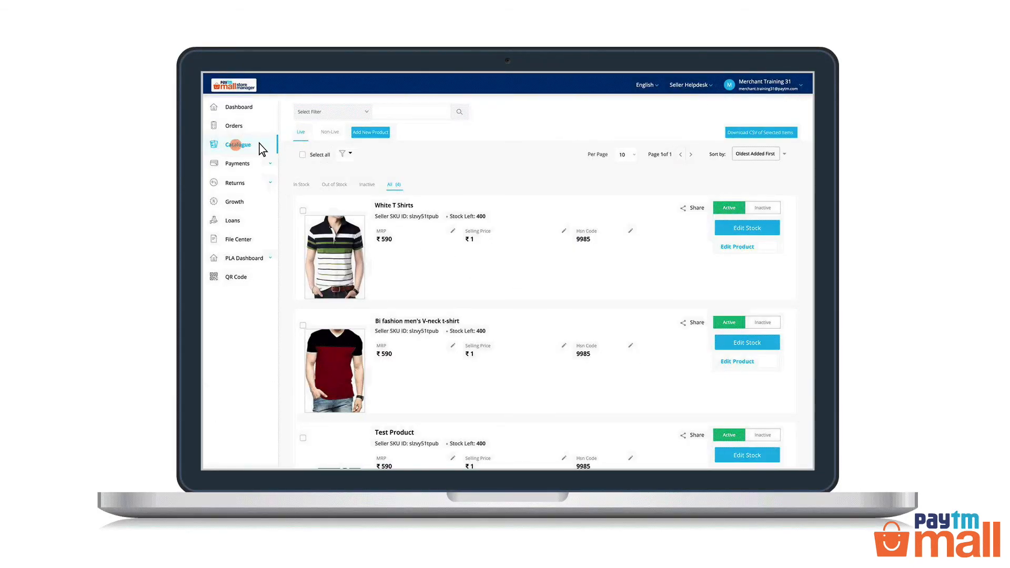
Start creating a new product and expand Men's Fashion and Men Clothing in the category list.
{"action": "left_click", "coordinate": [367, 132]}
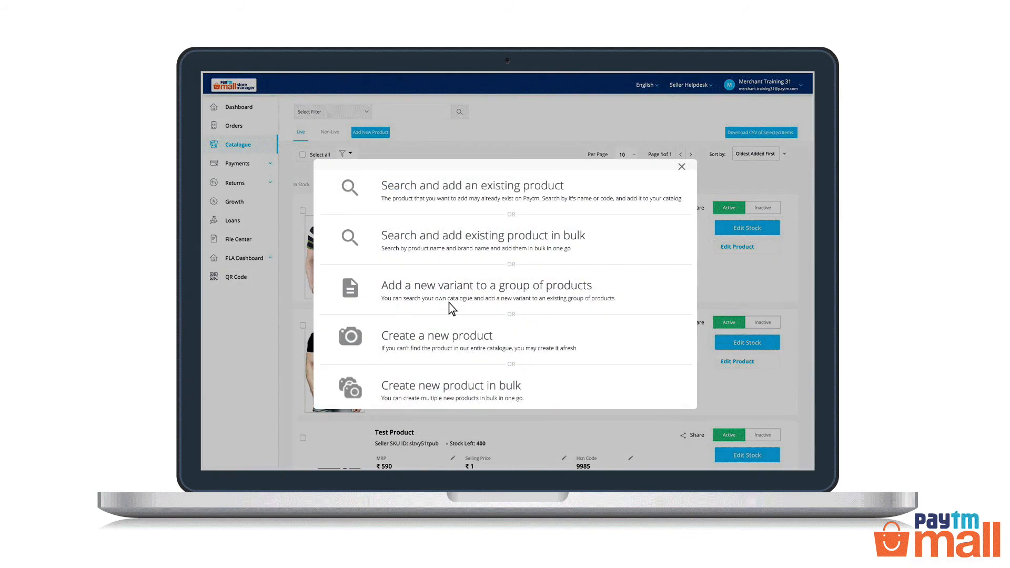
{"action": "left_click", "coordinate": [471, 359]}
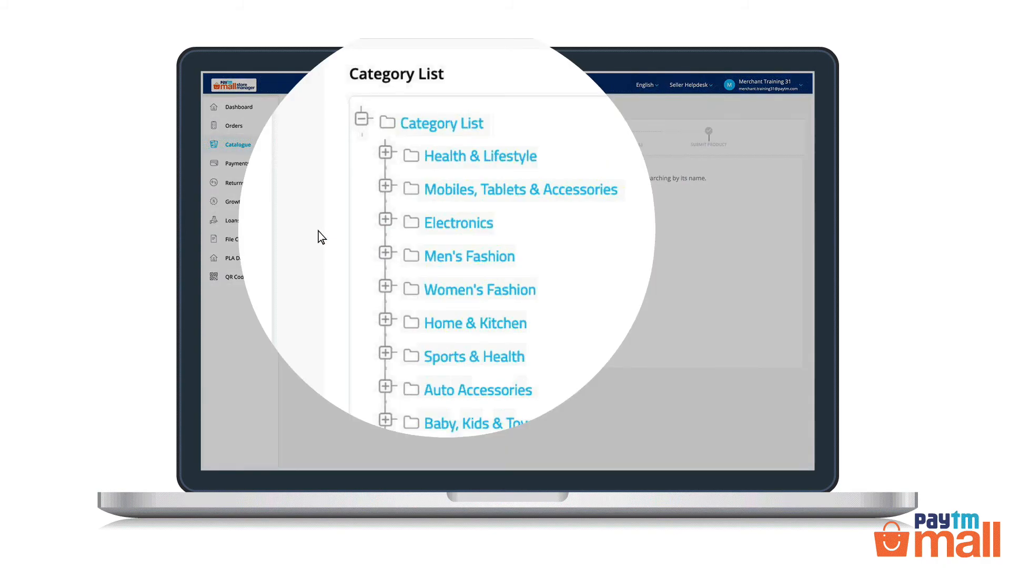
{"action": "left_click", "coordinate": [386, 253]}
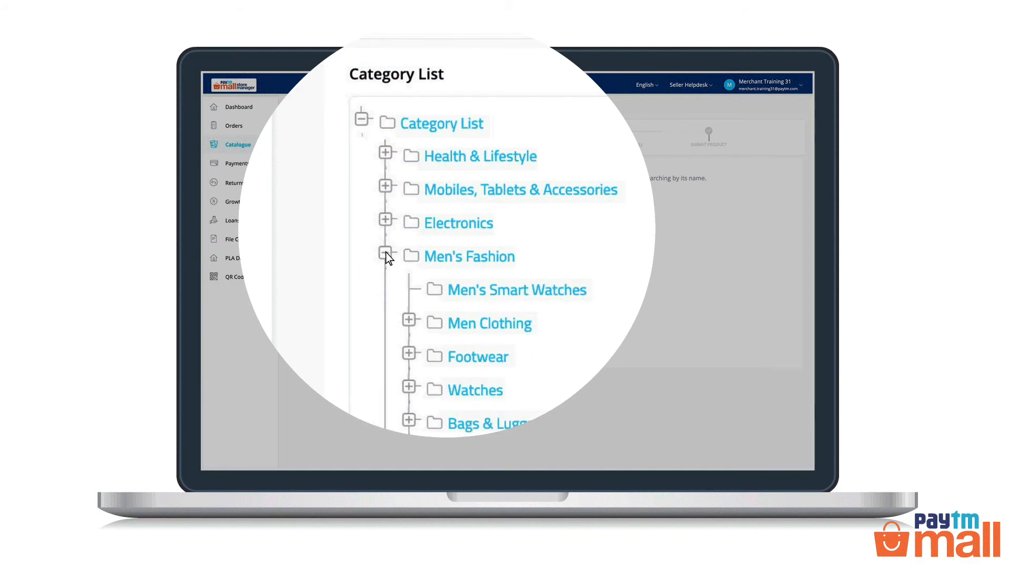
{"action": "left_click", "coordinate": [410, 322]}
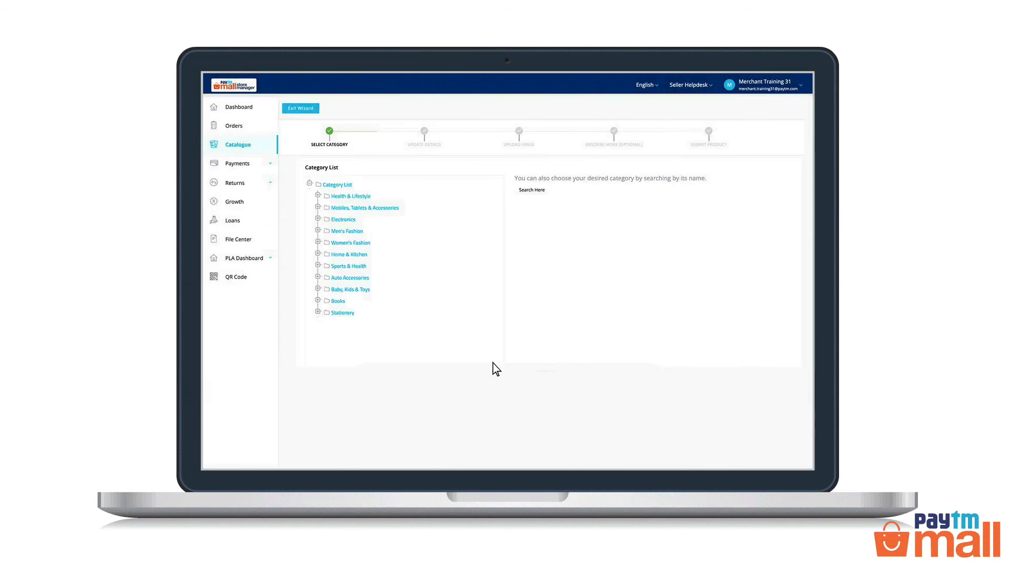
Search the categories by name for T-Shirts and select that category for the new product.
{"action": "left_click", "coordinate": [523, 202]}
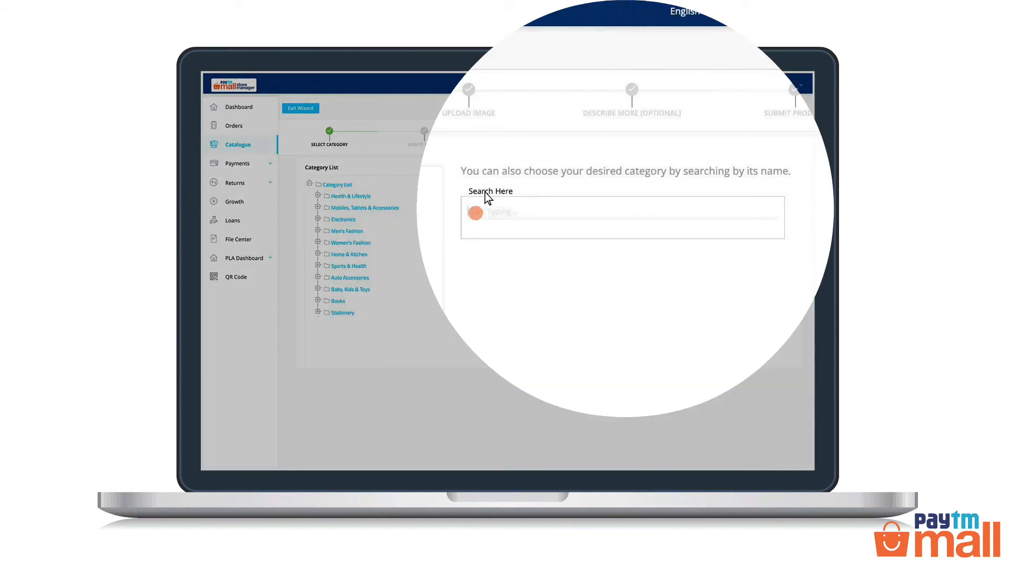
{"action": "type", "text": "T-Shirts"}
{"action": "left_click", "coordinate": [475, 240]}
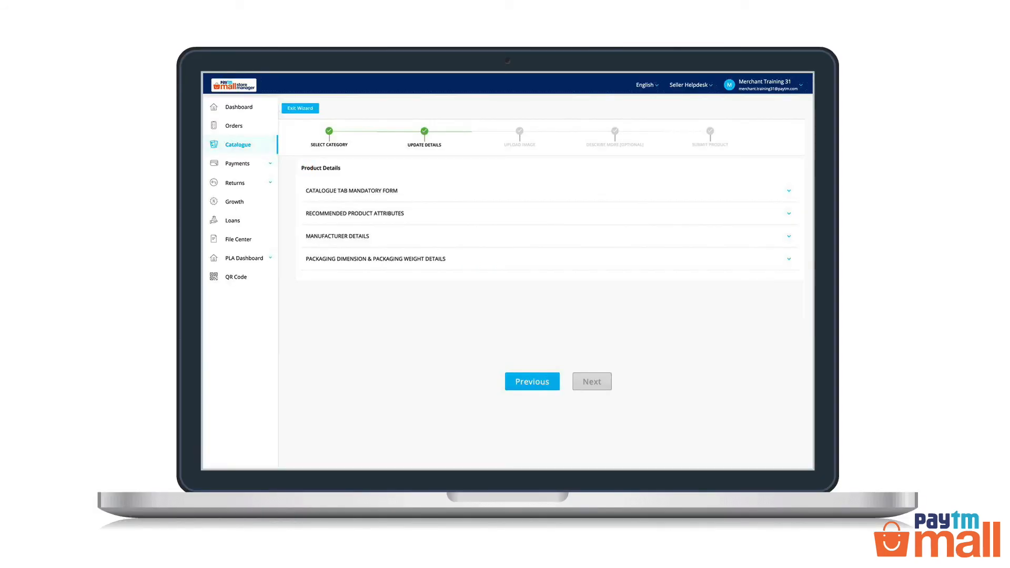
Expand the Catalogue Tab Mandatory Form and review all of its required product fields.
{"action": "left_click", "coordinate": [321, 191]}
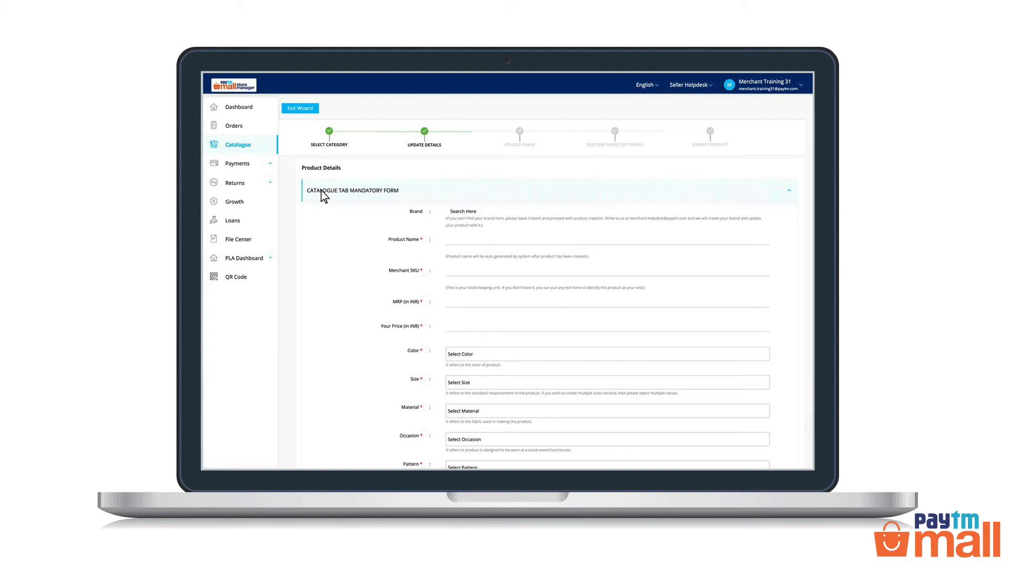
{"action": "scroll", "coordinate": [321, 191], "scroll_direction": "down", "scroll_amount": 5}
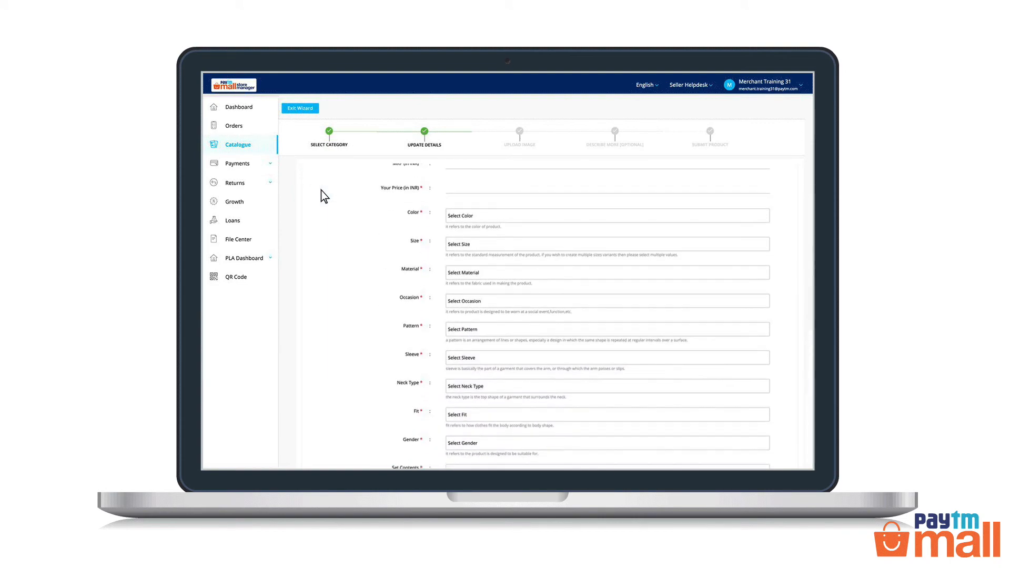
{"action": "scroll", "coordinate": [321, 190], "scroll_direction": "down", "scroll_amount": 1}
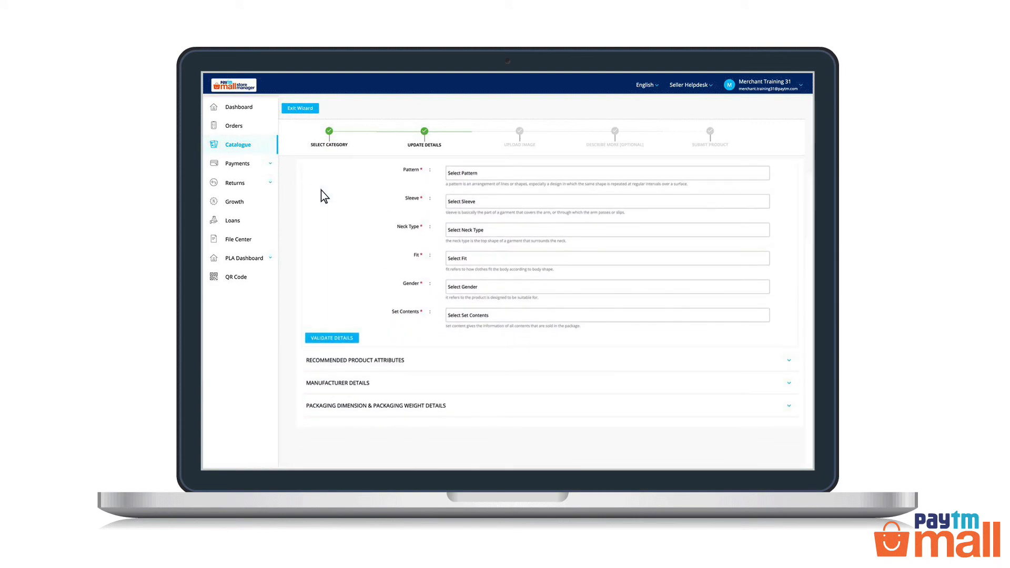
{"action": "scroll", "coordinate": [550, 220], "scroll_direction": "up", "scroll_amount": 6}
Try to choose Blue Mount as the product's brand.
{"action": "left_click", "coordinate": [450, 214]}
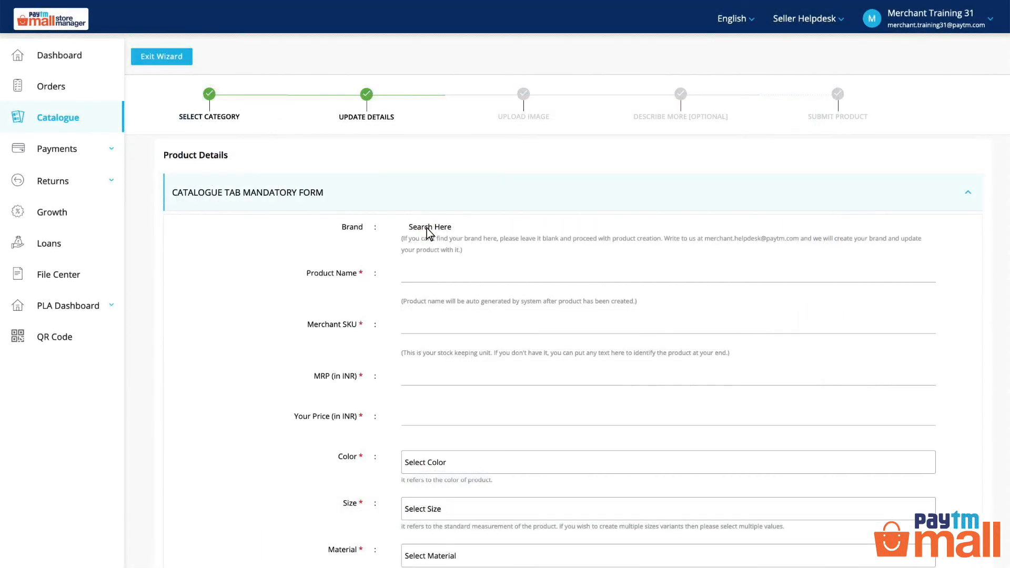
{"action": "left_click", "coordinate": [413, 251]}
{"action": "type", "text": "Blue Mount"}
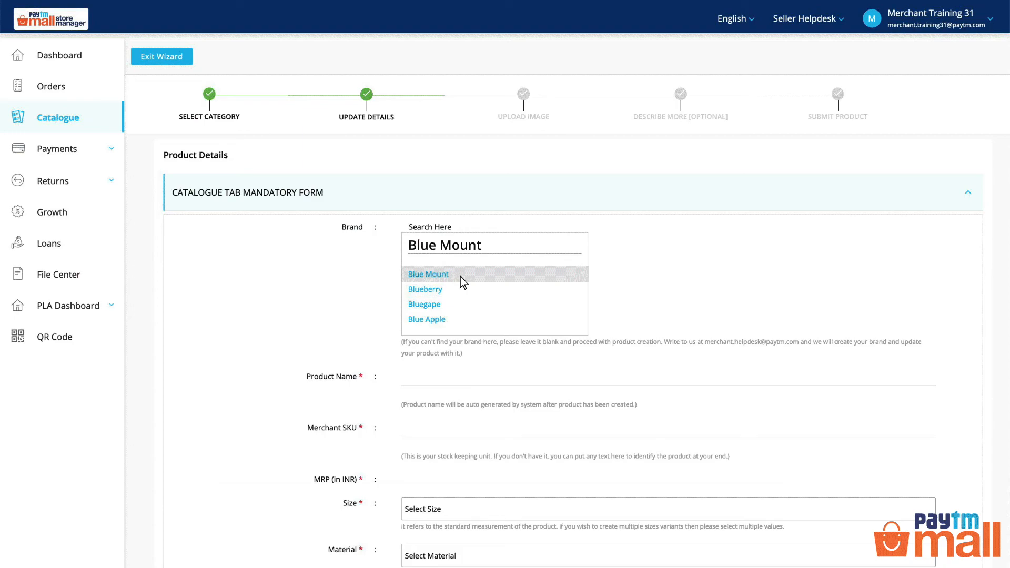
{"action": "left_click", "coordinate": [460, 276]}
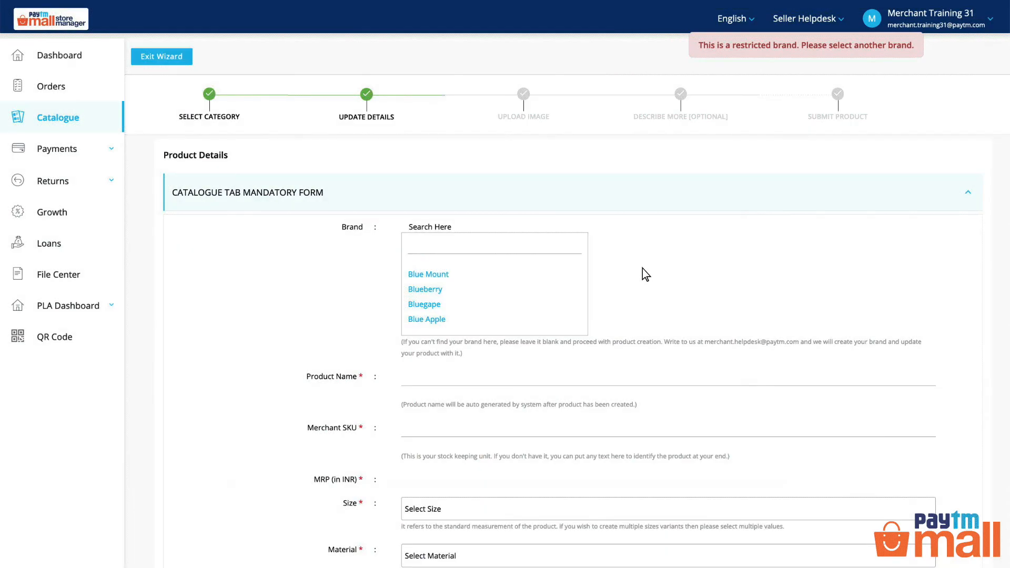
Set the brand to New Blue and the product name to "Men Hood Self Design T-Shirt".
{"action": "type", "text": "New Blue"}
{"action": "key", "text": "Return"}
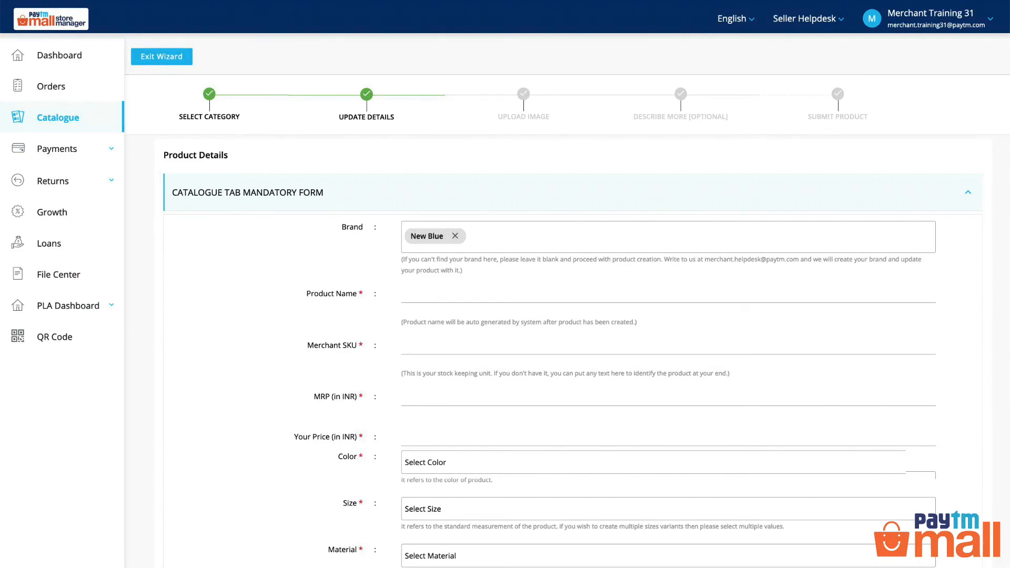
{"action": "left_click", "coordinate": [409, 298]}
{"action": "type", "text": "Men Hood Self Design T-Shirt"}
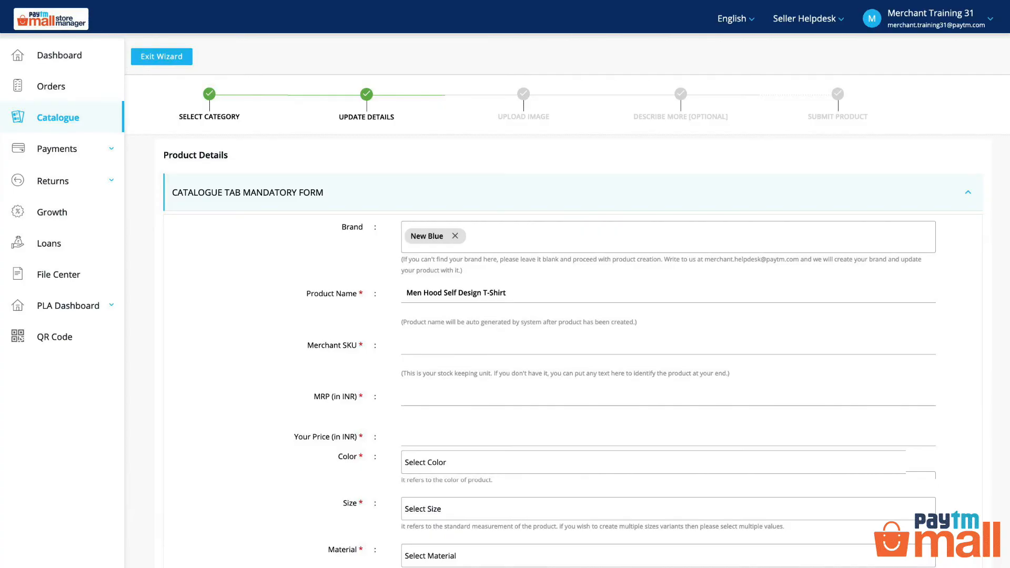
Enter p001 as the merchant SKU, with an MRP of 1500 INR and a selling price of 1400 INR.
{"action": "left_click", "coordinate": [408, 347]}
{"action": "type", "text": "p001"}
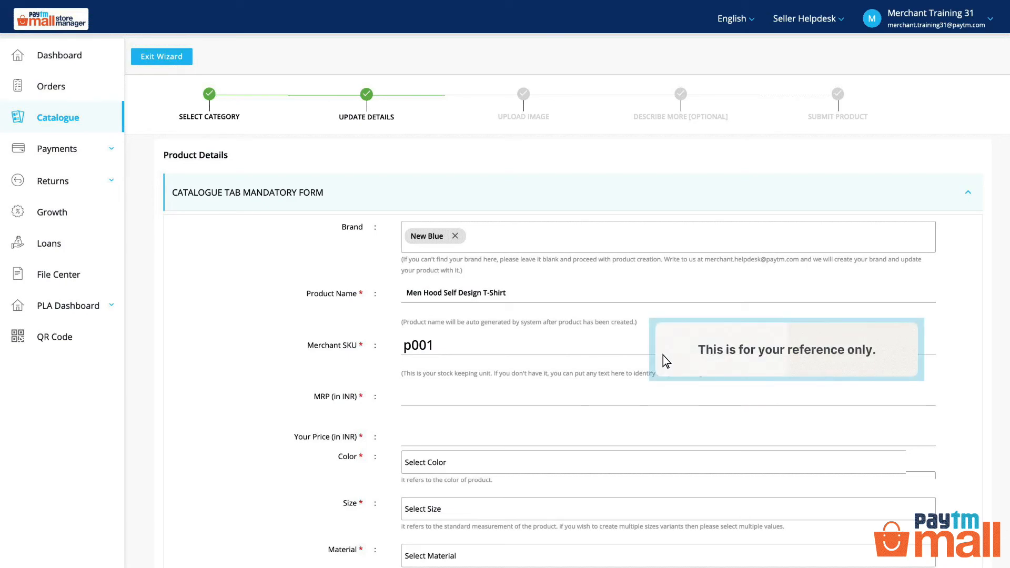
{"action": "left_click", "coordinate": [406, 397]}
{"action": "type", "text": "1500"}
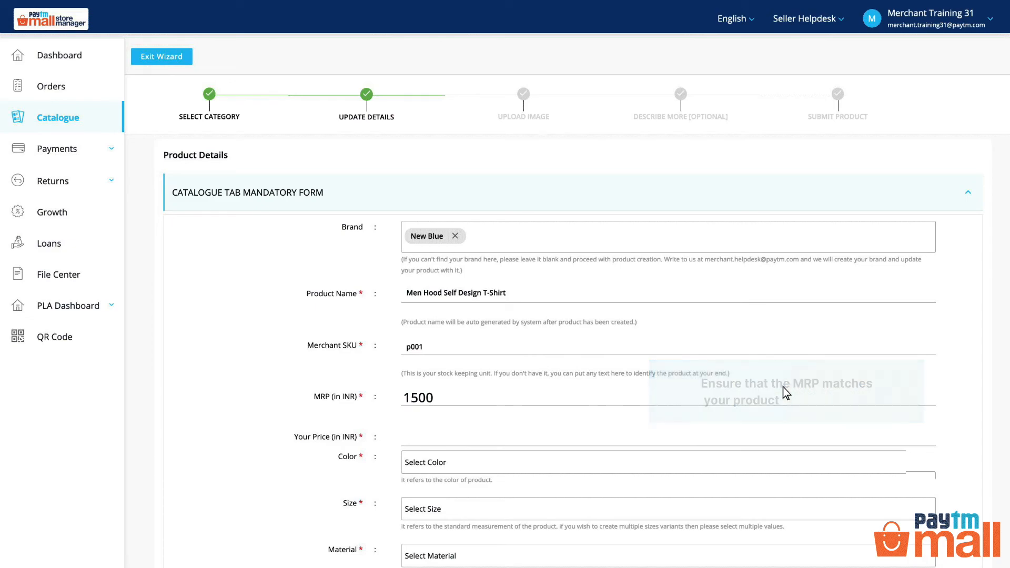
{"action": "left_click", "coordinate": [409, 428]}
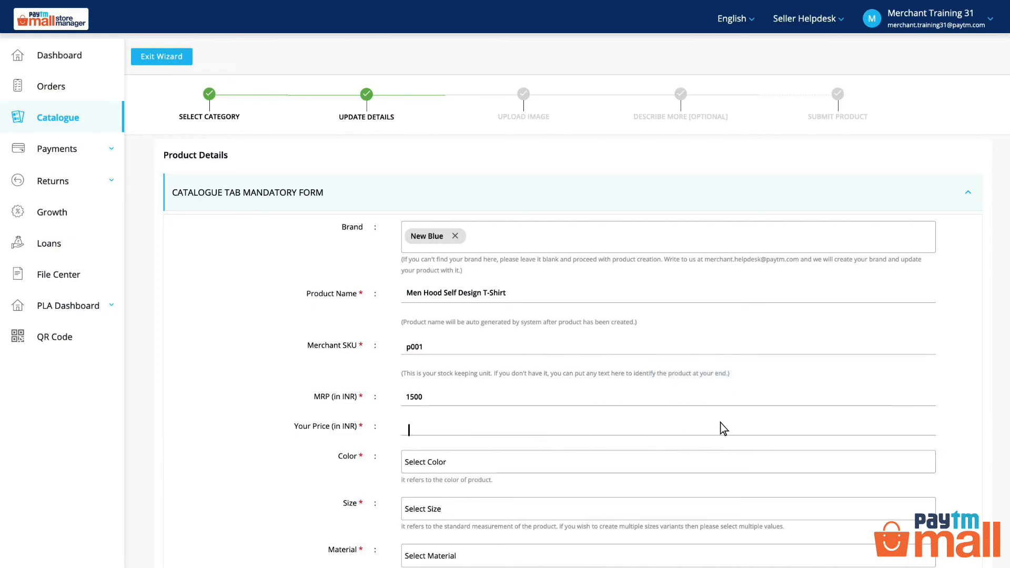
{"action": "type", "text": "1400"}
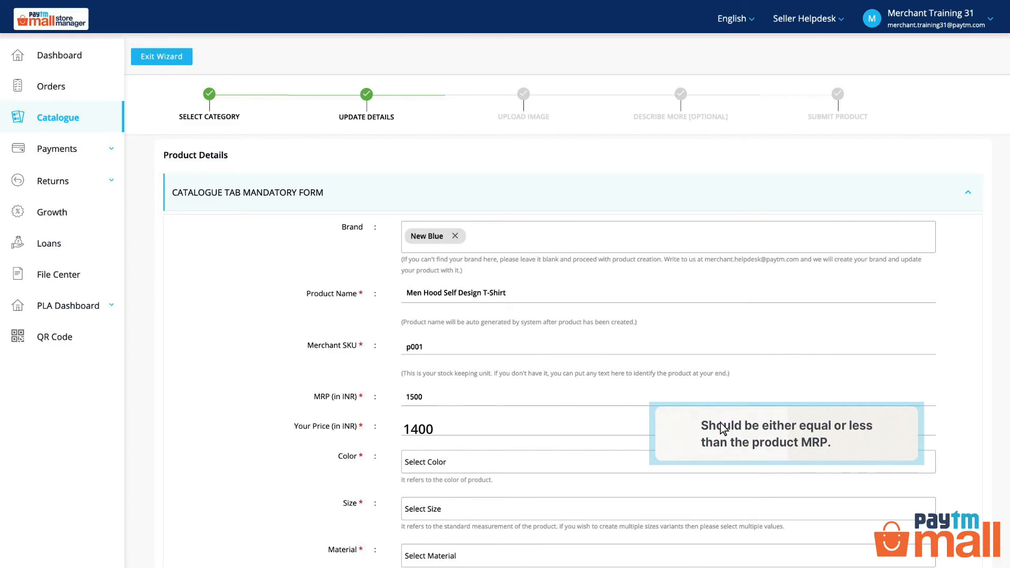
Set the product's color to Black and add sizes 34 and 38.
{"action": "scroll", "coordinate": [723, 428], "scroll_direction": "down", "scroll_amount": 2}
{"action": "left_click", "coordinate": [409, 350]}
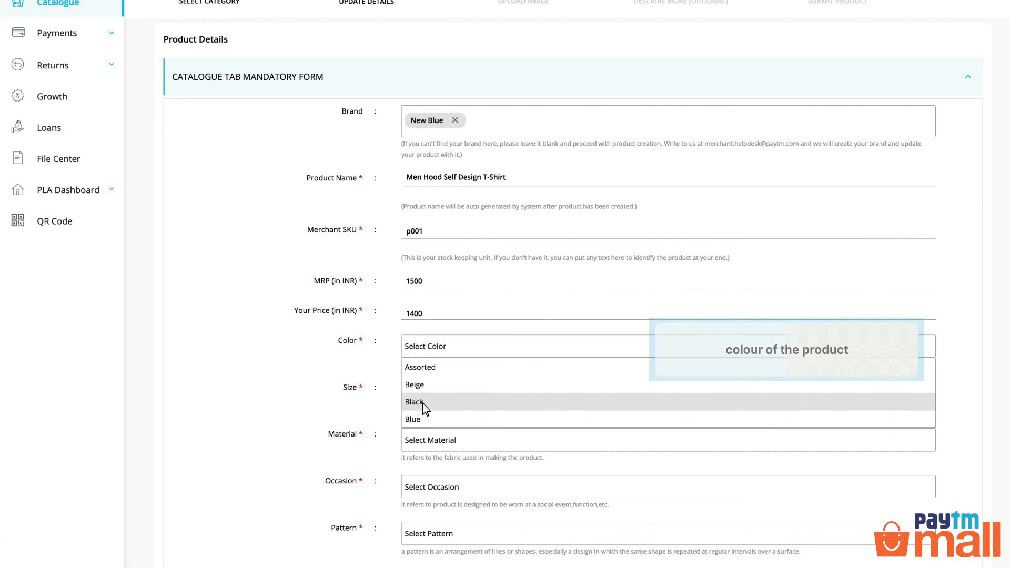
{"action": "left_click", "coordinate": [422, 403]}
{"action": "left_click", "coordinate": [421, 404]}
{"action": "left_click", "coordinate": [419, 419]}
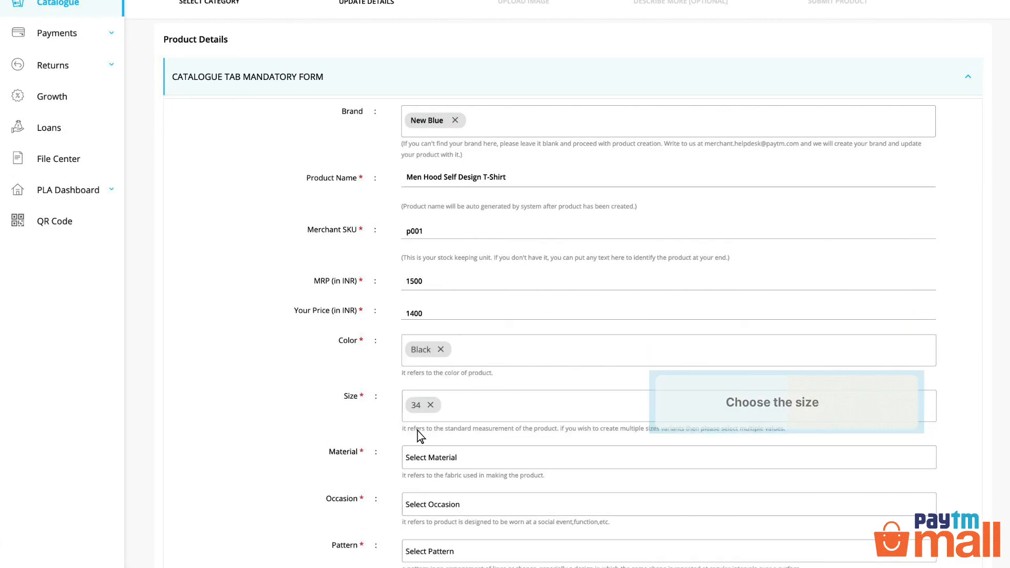
{"action": "left_click", "coordinate": [418, 430]}
{"action": "left_click", "coordinate": [421, 466]}
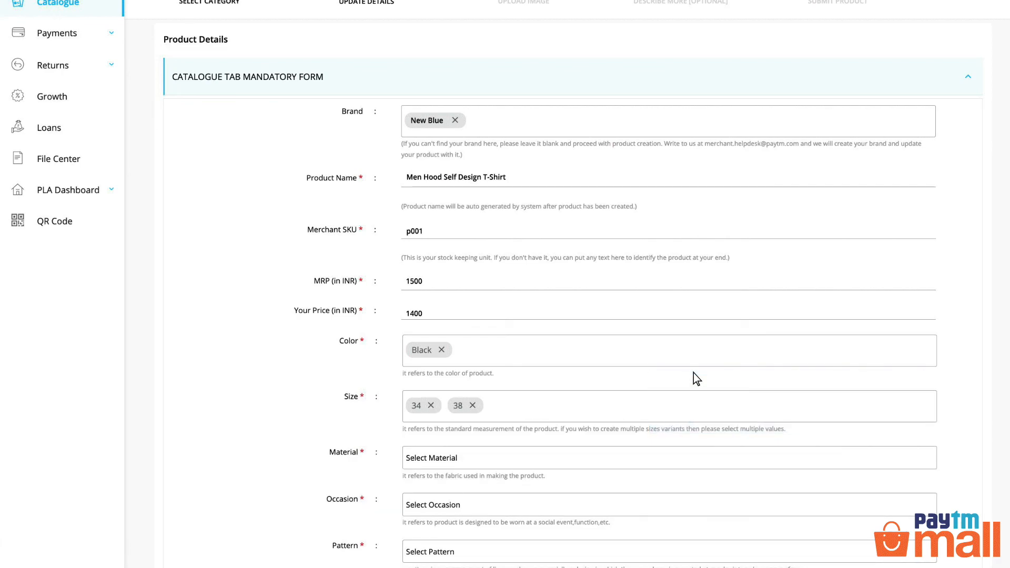
Set the product's material to Cotton.
{"action": "scroll", "coordinate": [693, 374], "scroll_direction": "down", "scroll_amount": 1}
{"action": "left_click", "coordinate": [412, 406]}
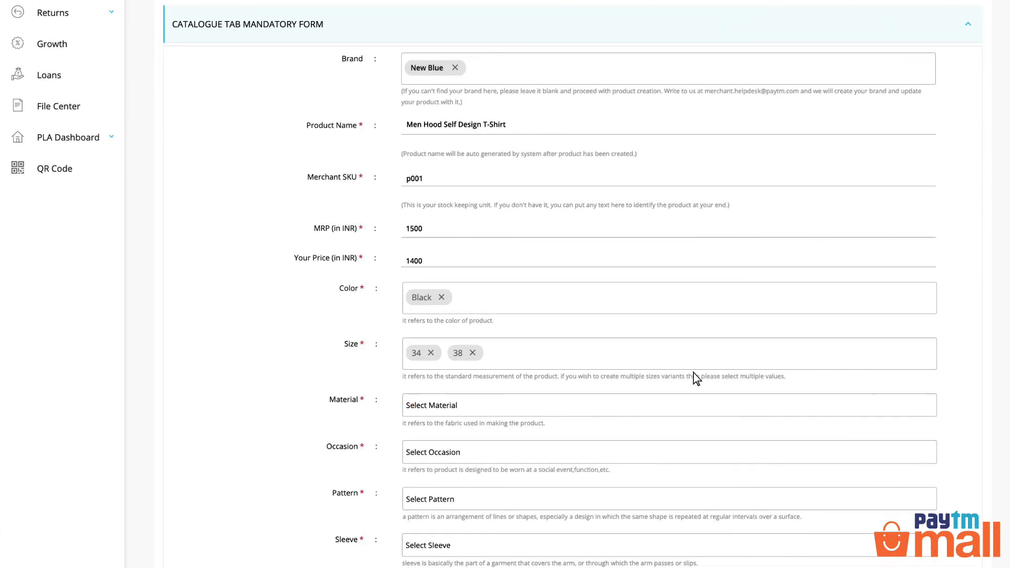
{"action": "left_click", "coordinate": [428, 444]}
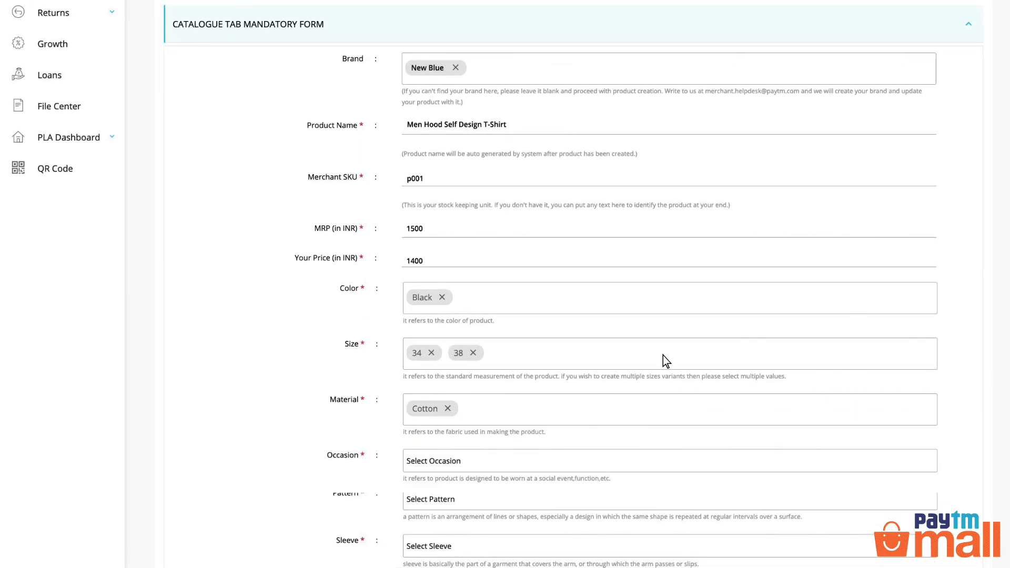
Fill the remaining mandatory attributes with Party, Checked, Full Sleeves, Boat Neck, Body Fit, Couple and Pack Of 1, and validate the details.
{"action": "scroll", "coordinate": [436, 396], "scroll_direction": "down", "scroll_amount": 4}
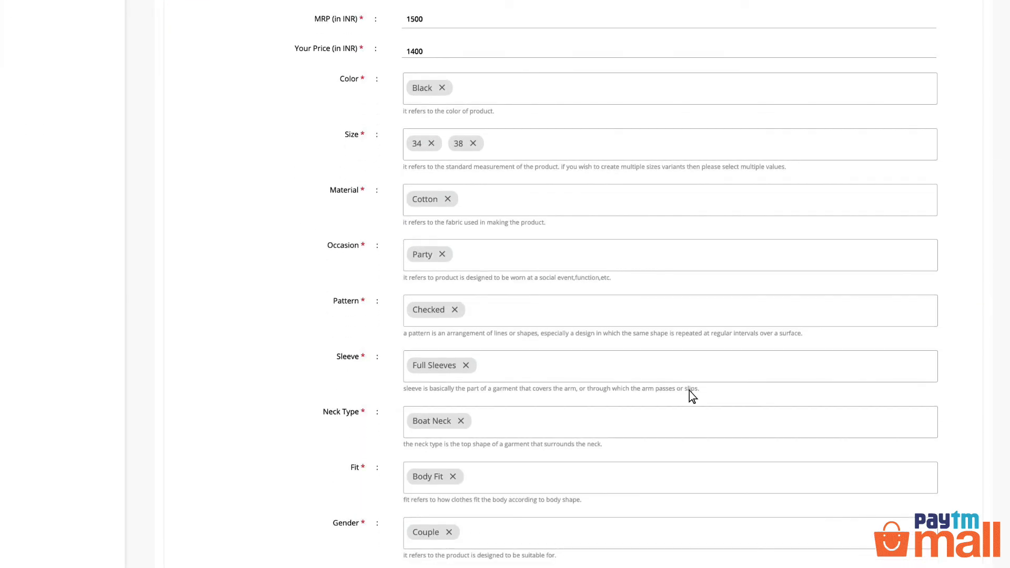
{"action": "scroll", "coordinate": [783, 391], "scroll_direction": "down", "scroll_amount": 5}
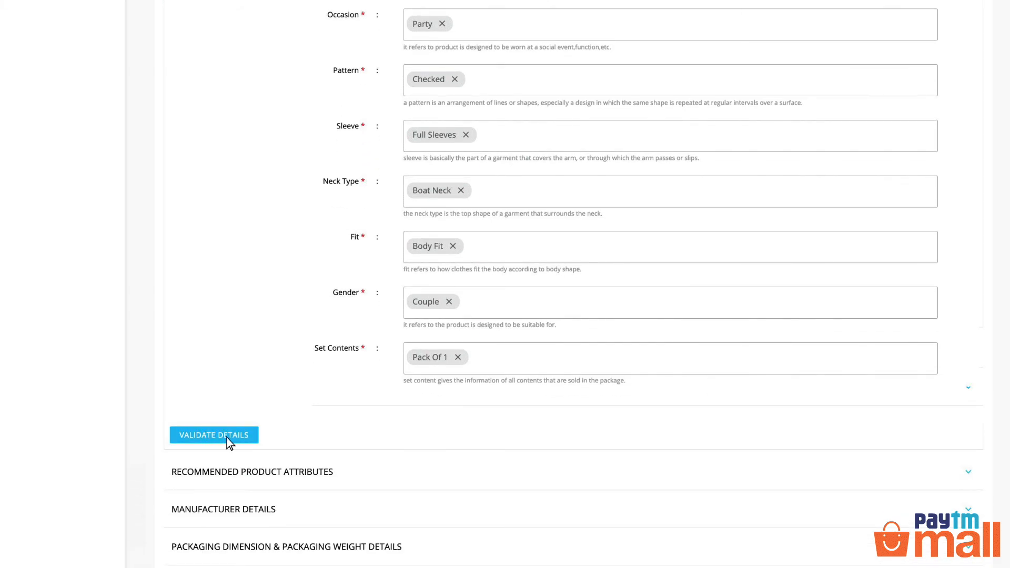
{"action": "left_click", "coordinate": [226, 436]}
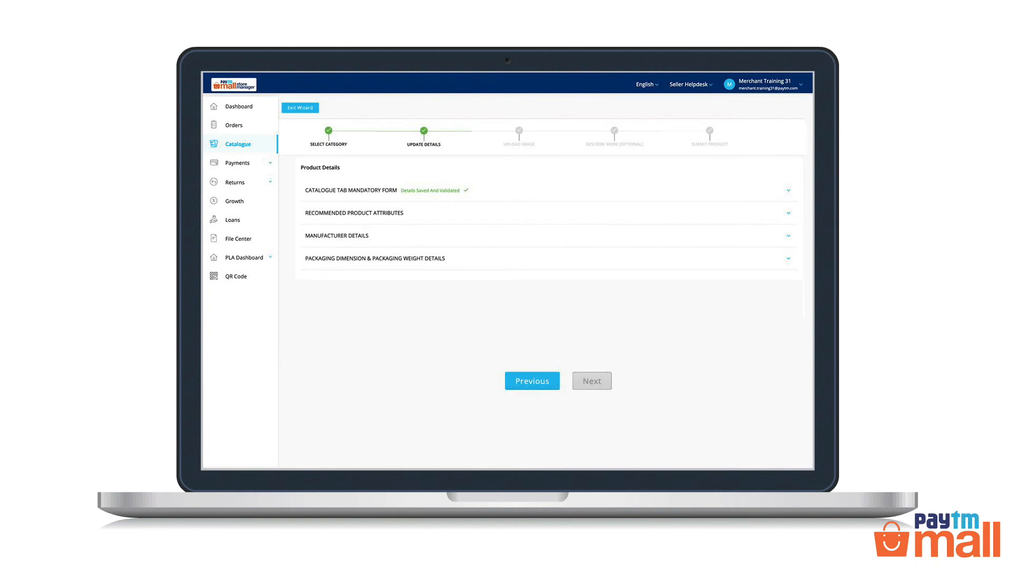
In the recommended product attributes, set the length to Longline and pockets to Yes.
{"action": "left_click", "coordinate": [359, 213]}
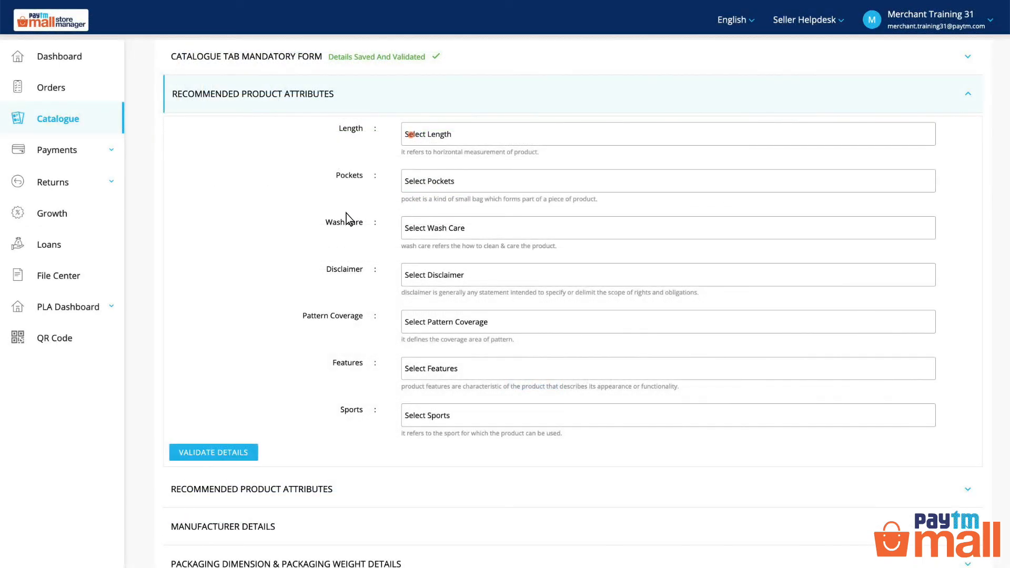
{"action": "left_click", "coordinate": [409, 136]}
{"action": "left_click", "coordinate": [416, 173]}
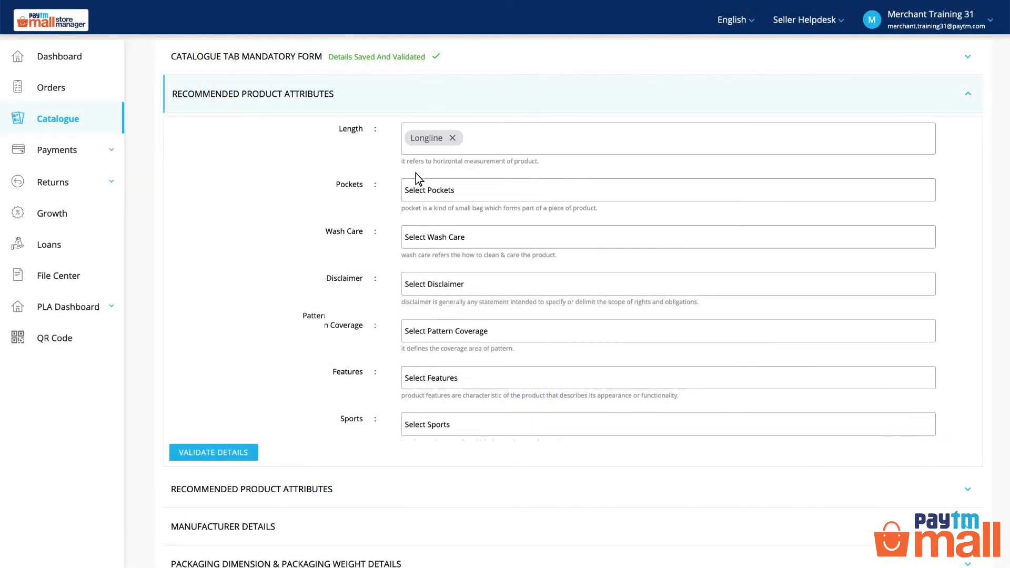
{"action": "left_click", "coordinate": [411, 193]}
{"action": "left_click", "coordinate": [421, 229]}
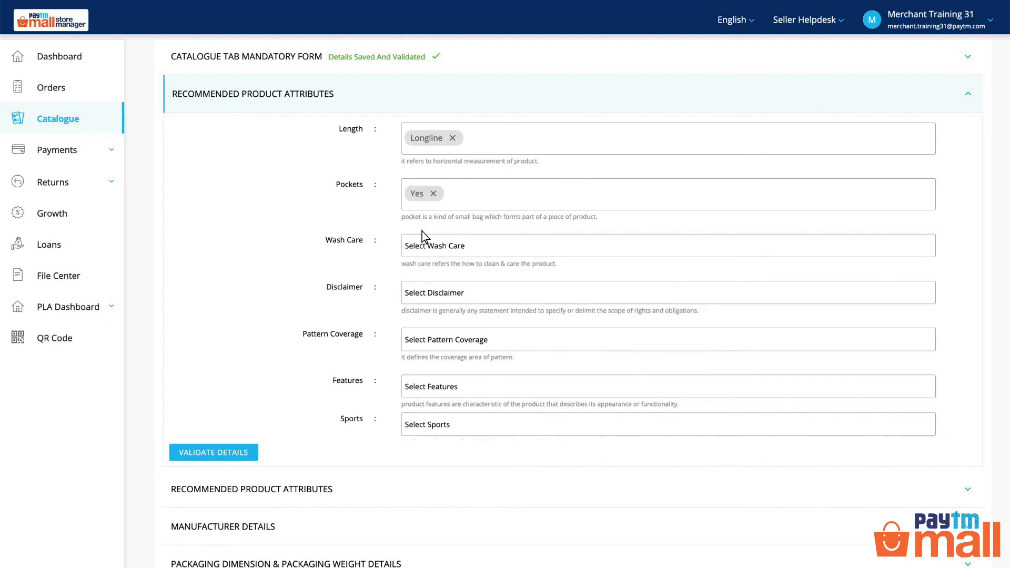
Set the wash care to Gentle Wash and the disclaimer to "Product color may vary depending upon availability.".
{"action": "left_click", "coordinate": [410, 253]}
{"action": "left_click", "coordinate": [453, 284]}
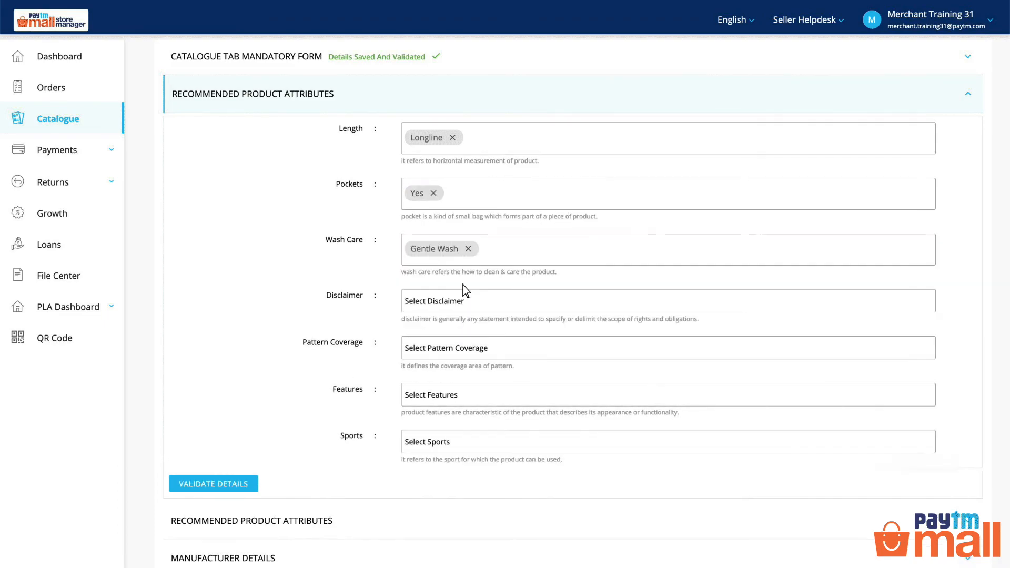
{"action": "left_click", "coordinate": [453, 296]}
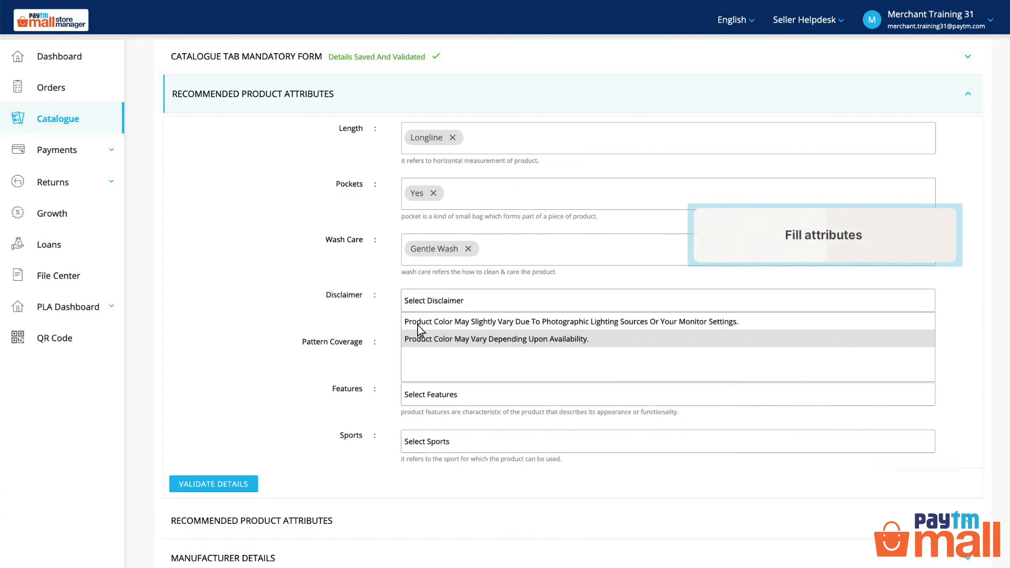
{"action": "left_click", "coordinate": [418, 334]}
Set the pattern coverage to Chest, features to Antimicrobial and sports to Cycling, and validate the recommended product attributes.
{"action": "left_click", "coordinate": [415, 357]}
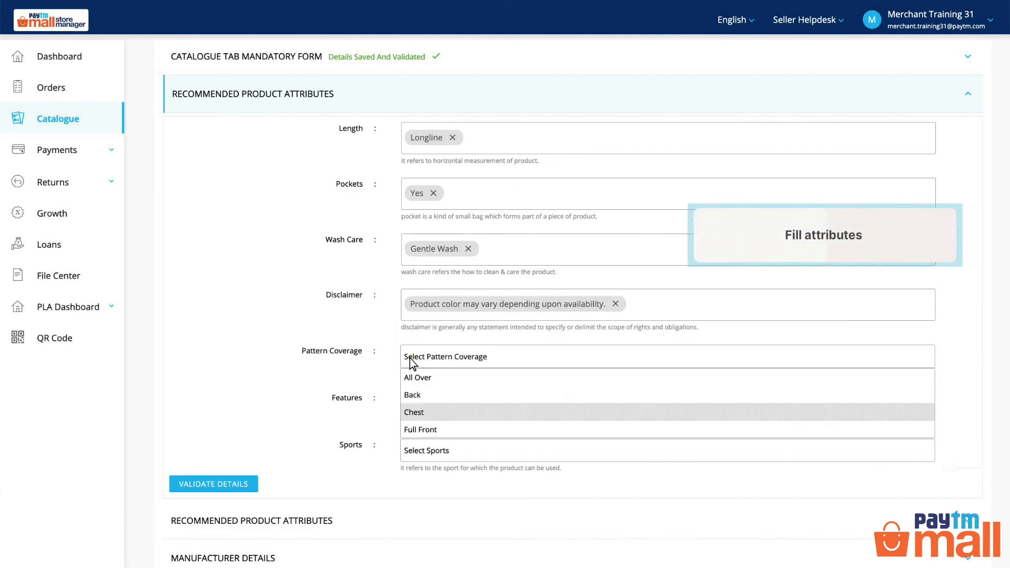
{"action": "left_click", "coordinate": [426, 412]}
{"action": "left_click", "coordinate": [412, 416]}
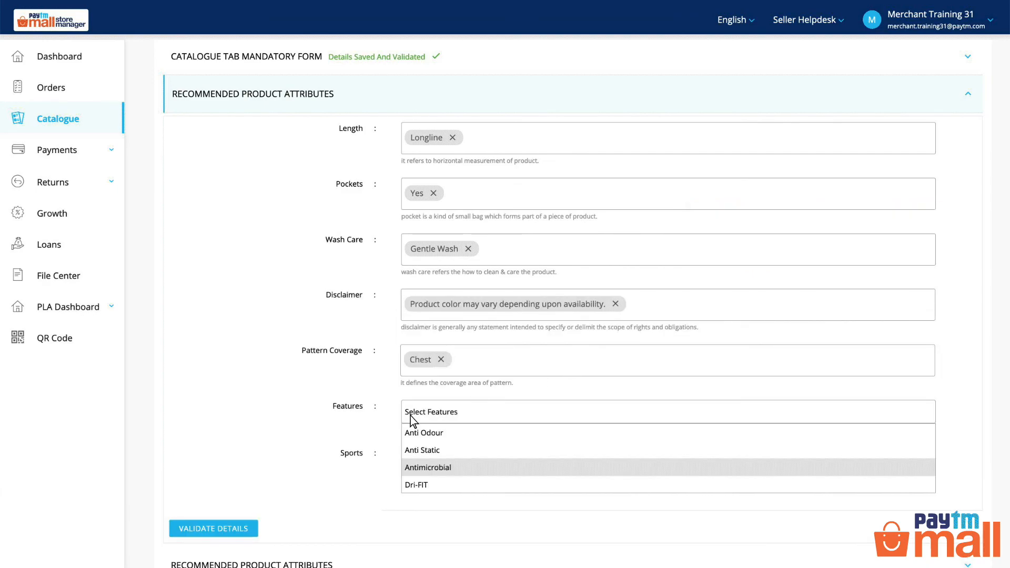
{"action": "left_click", "coordinate": [452, 467]}
{"action": "left_click", "coordinate": [463, 468]}
{"action": "key", "text": "Return"}
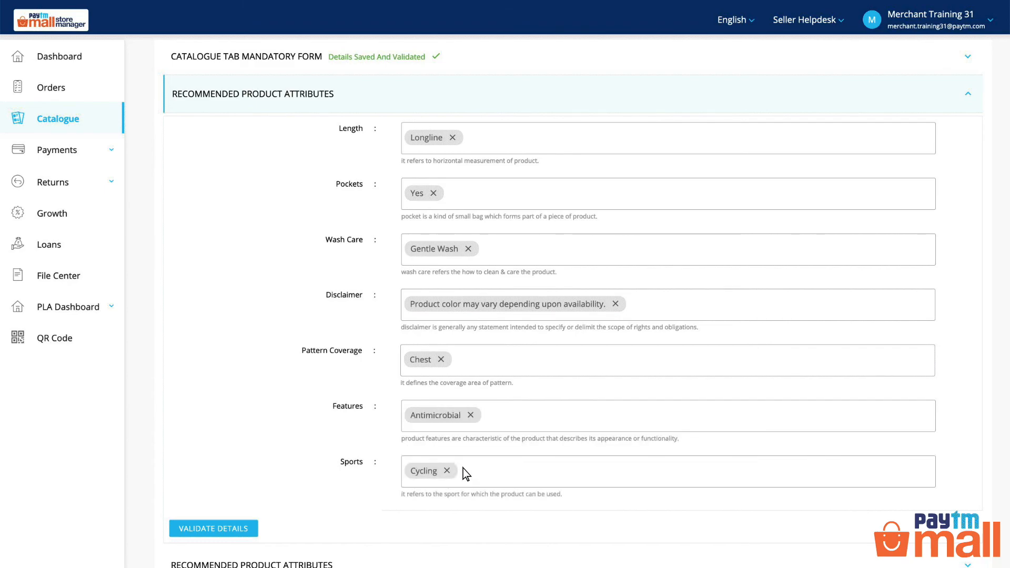
{"action": "left_click", "coordinate": [216, 532]}
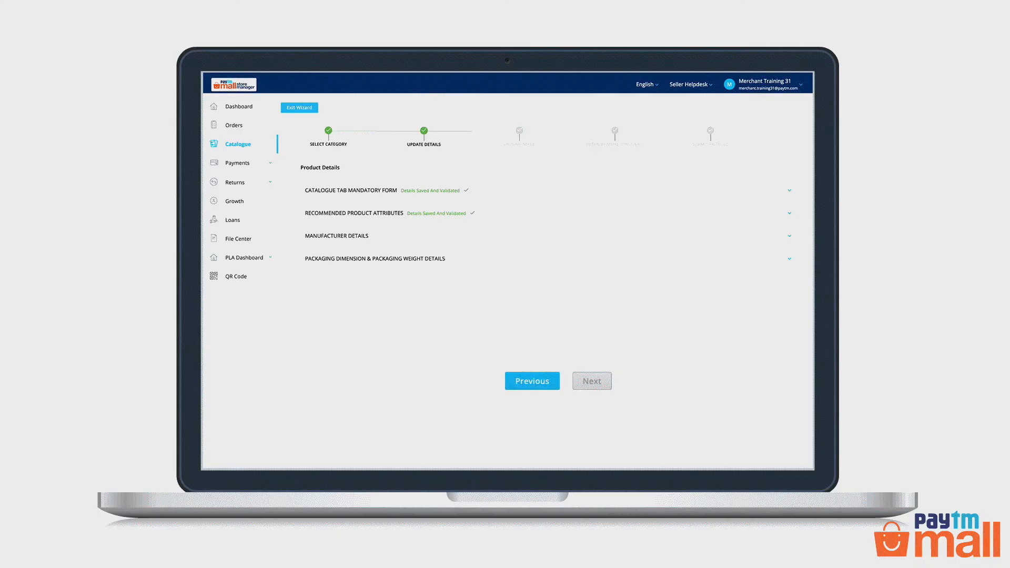
Open the manufacturer details and choose the product's country of origin.
{"action": "left_click", "coordinate": [358, 238]}
{"action": "left_click", "coordinate": [309, 160]}
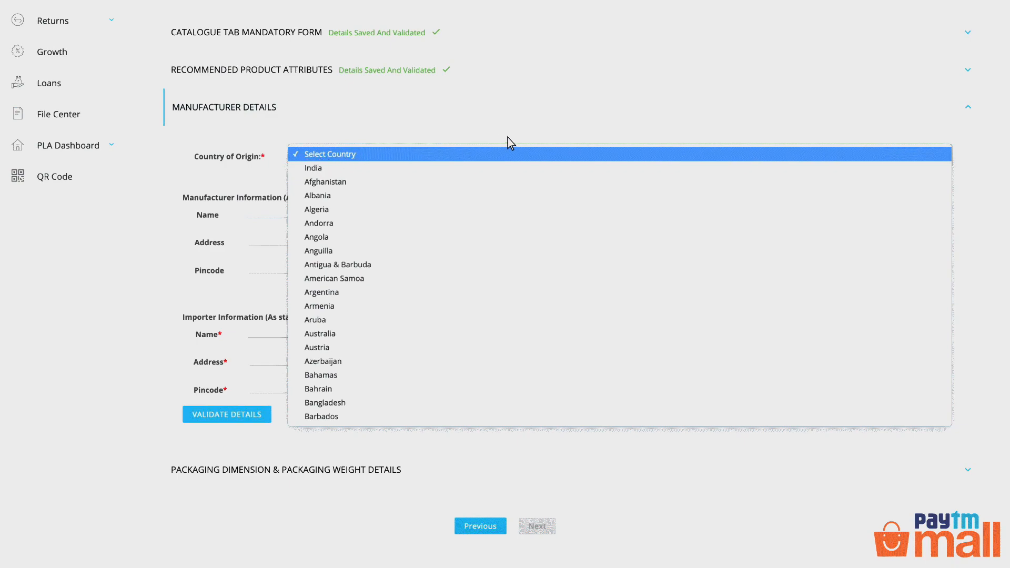
{"action": "left_click", "coordinate": [401, 168]}
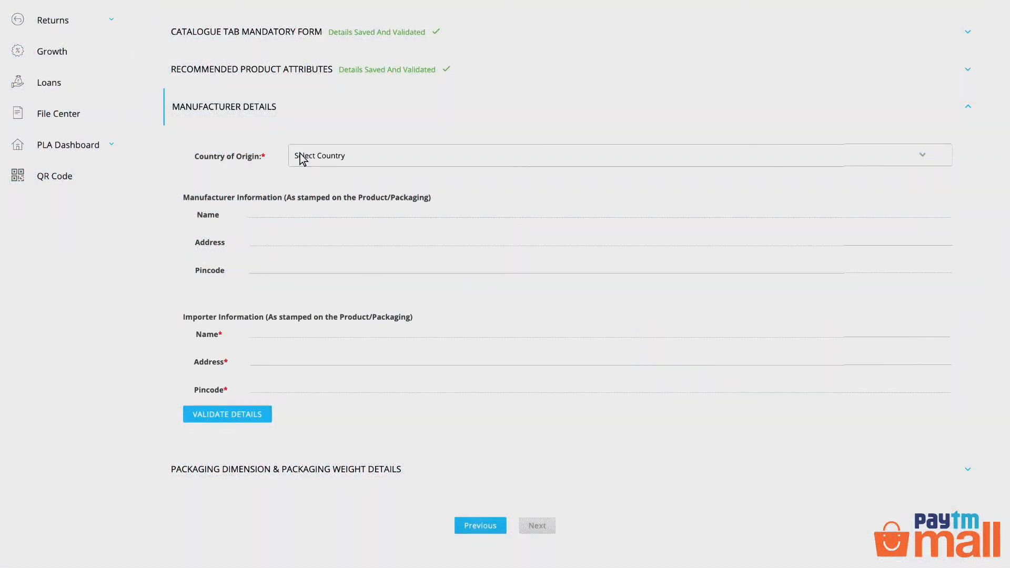
{"action": "left_click", "coordinate": [302, 158]}
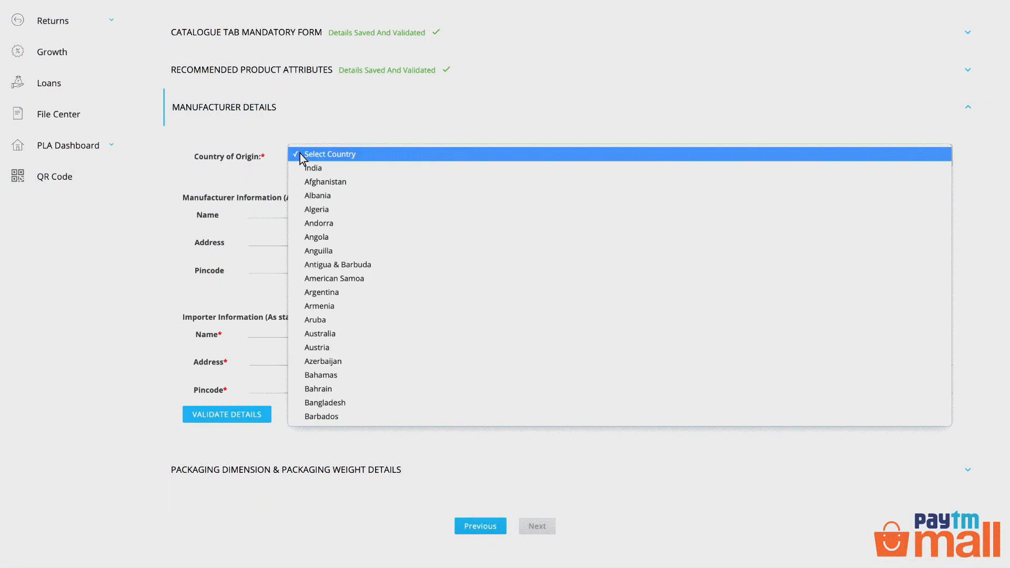
{"action": "left_click", "coordinate": [345, 334]}
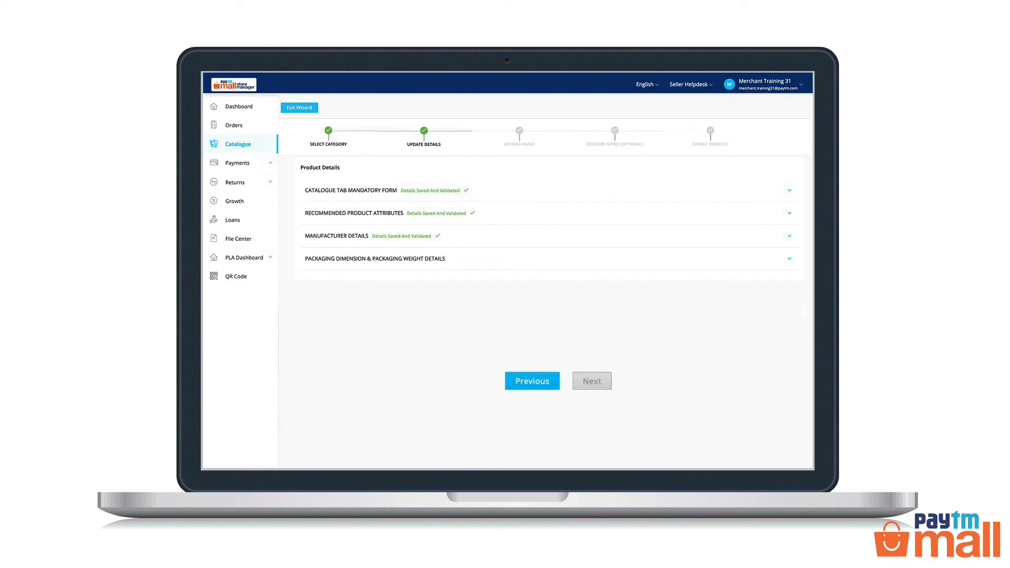
In the packaging details, set the unit to Inch and enter length 15, breadth 10 and height 20.
{"action": "left_click", "coordinate": [358, 259]}
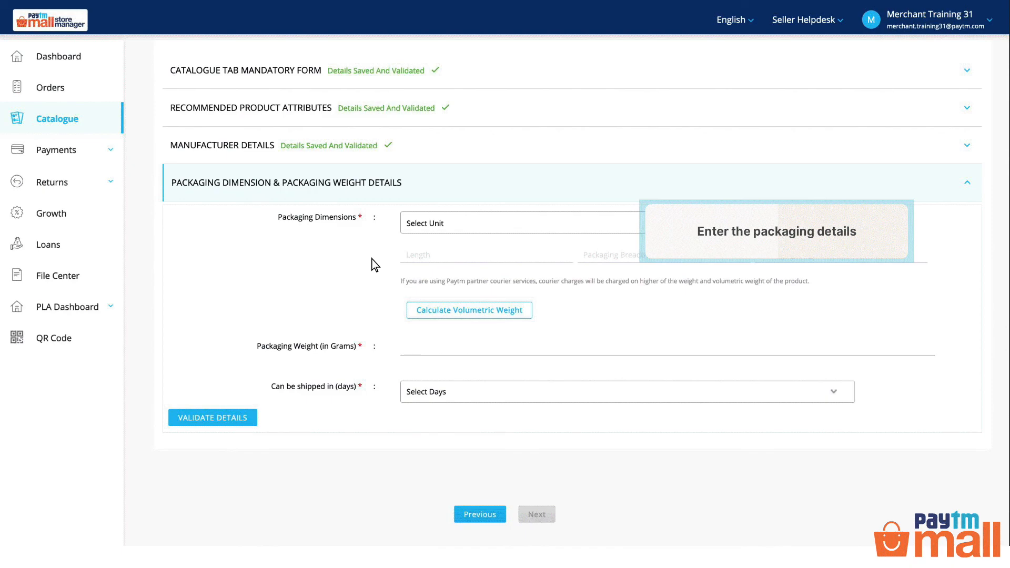
{"action": "left_click", "coordinate": [422, 226]}
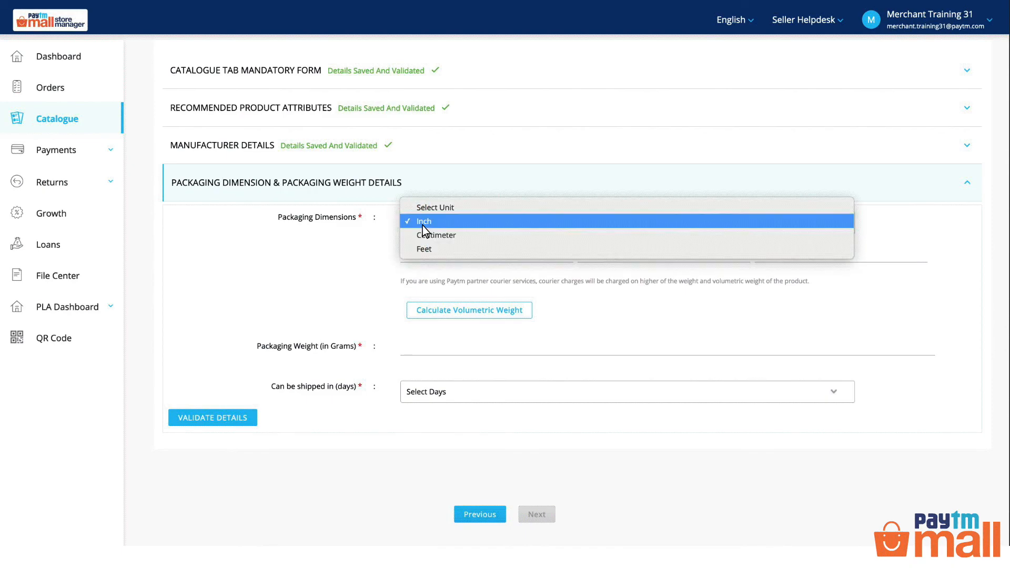
{"action": "left_click", "coordinate": [503, 225]}
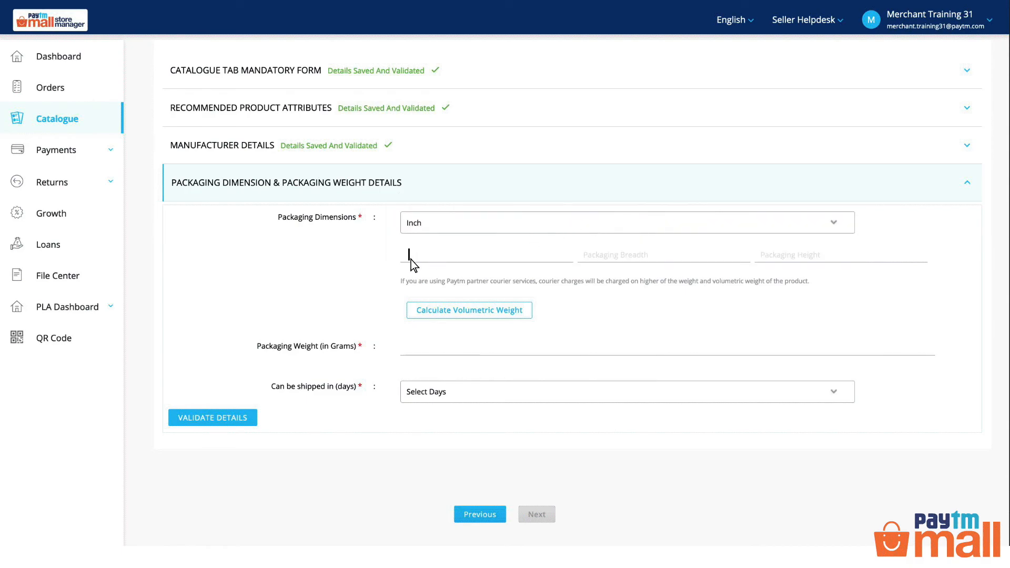
{"action": "left_click", "coordinate": [589, 258]}
{"action": "left_click", "coordinate": [762, 260]}
{"action": "type", "text": "20"}
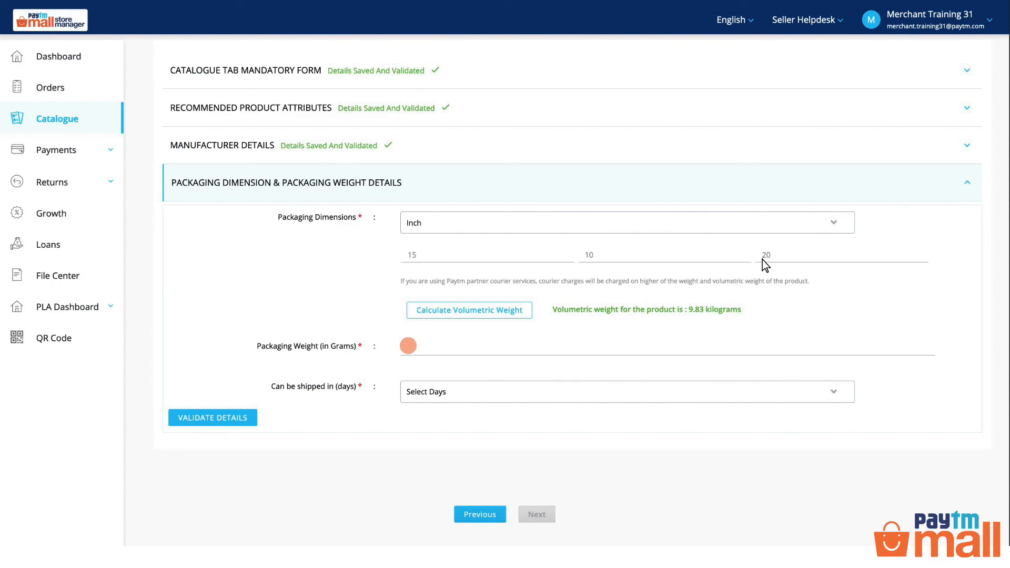
Set the packaging weight to 240 grams and the shipping time to 2 days.
{"action": "type", "text": "40"}
{"action": "key", "text": "Tab"}
{"action": "key", "text": "space"}
{"action": "key", "text": "Down"}
{"action": "key", "text": "Down"}
{"action": "key", "text": "Return"}
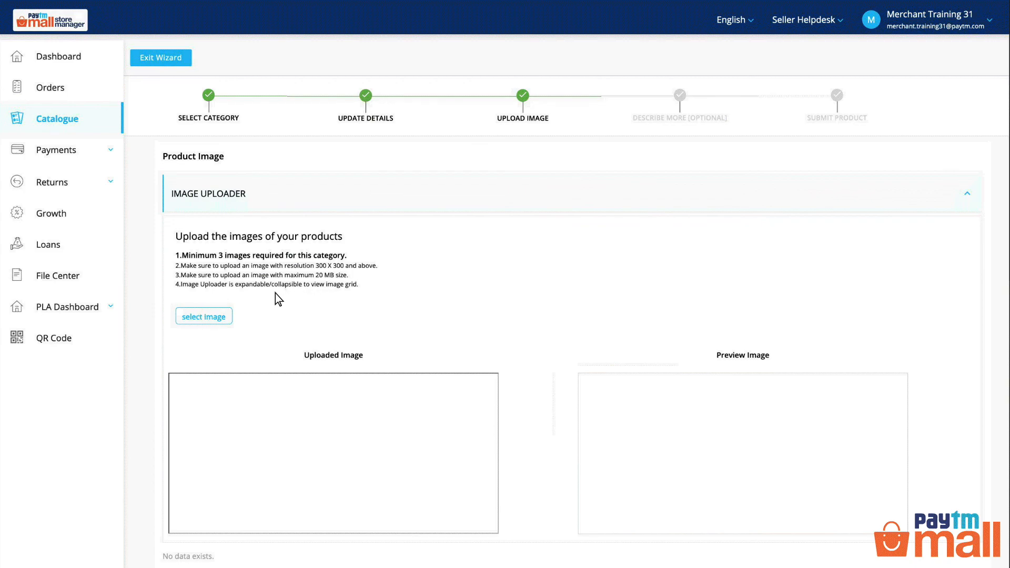
Upload the black T-shirt's product images, starting with Black.jpg from the t-shirt folder.
{"action": "left_click", "coordinate": [205, 318]}
{"action": "left_click", "coordinate": [435, 346]}
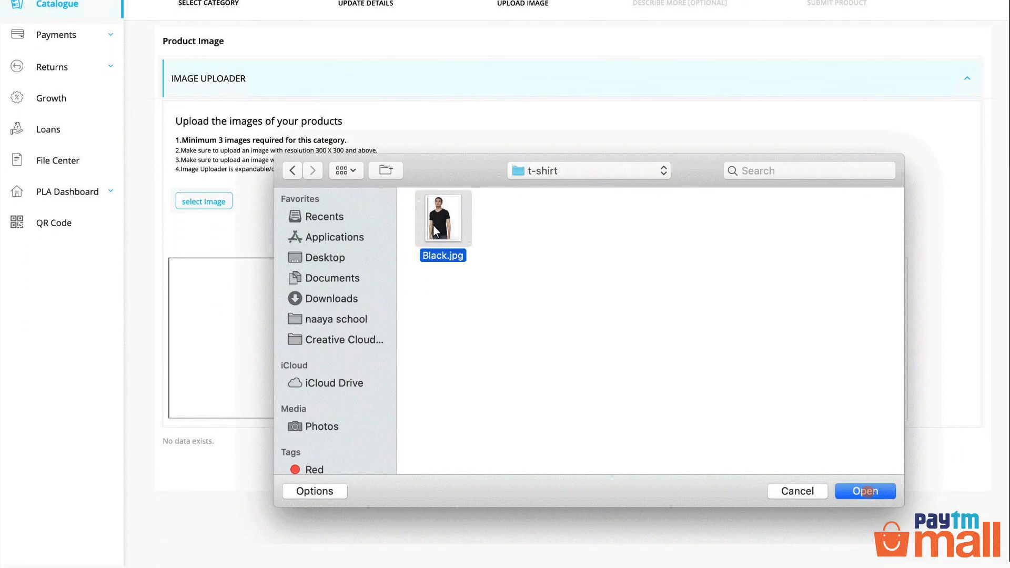
{"action": "left_click", "coordinate": [865, 491]}
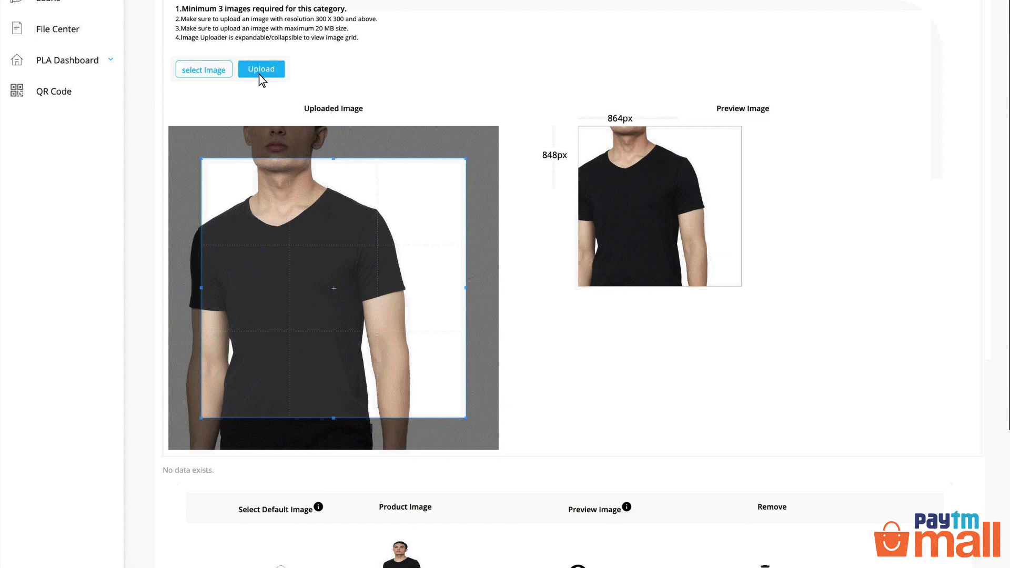
{"action": "left_click", "coordinate": [209, 71]}
Make the front-view T-shirt photo the default product image.
{"action": "scroll", "coordinate": [206, 75], "scroll_direction": "down", "scroll_amount": 7}
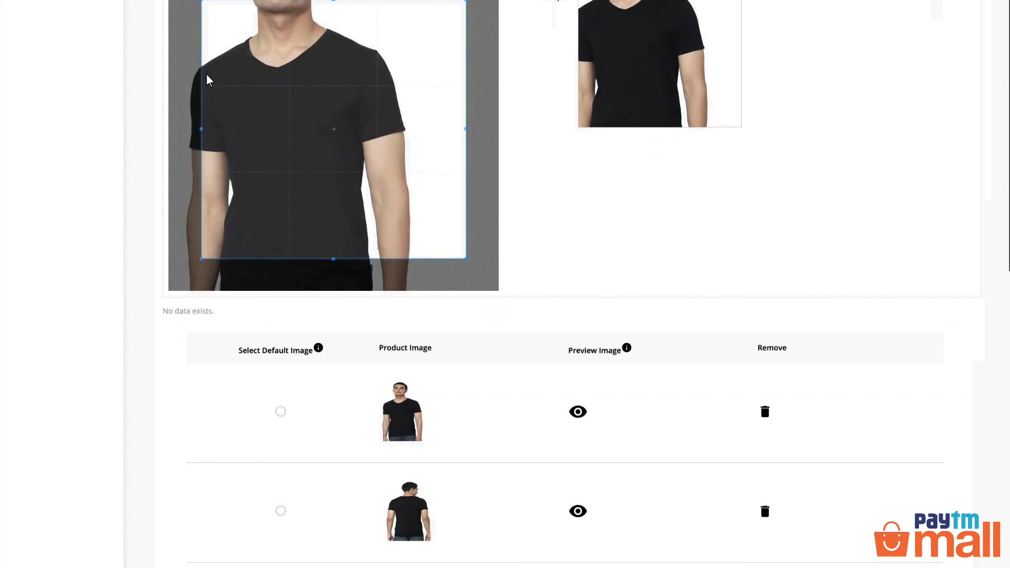
{"action": "scroll", "coordinate": [206, 75], "scroll_direction": "down", "scroll_amount": 2}
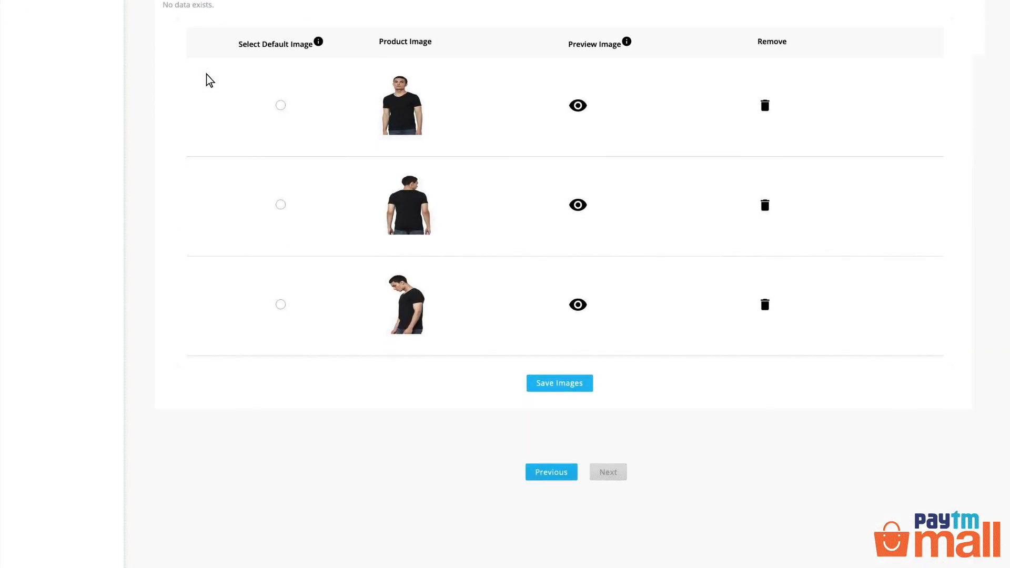
{"action": "left_click", "coordinate": [281, 105]}
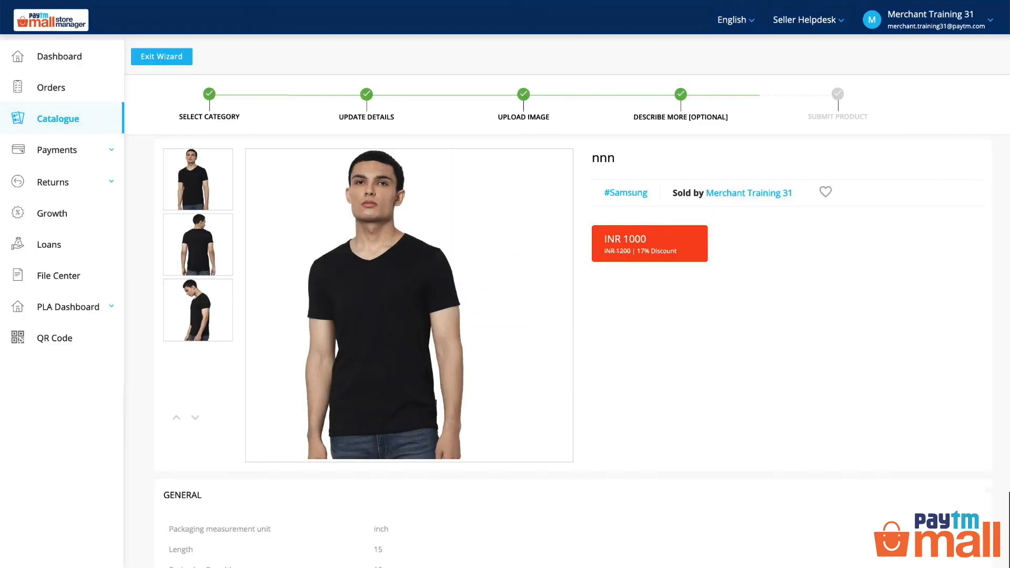
Review the product preview and check its general attributes, from the packaging details to the manufacturer details.
{"action": "scroll", "coordinate": [505, 284], "scroll_direction": "down", "scroll_amount": 6}
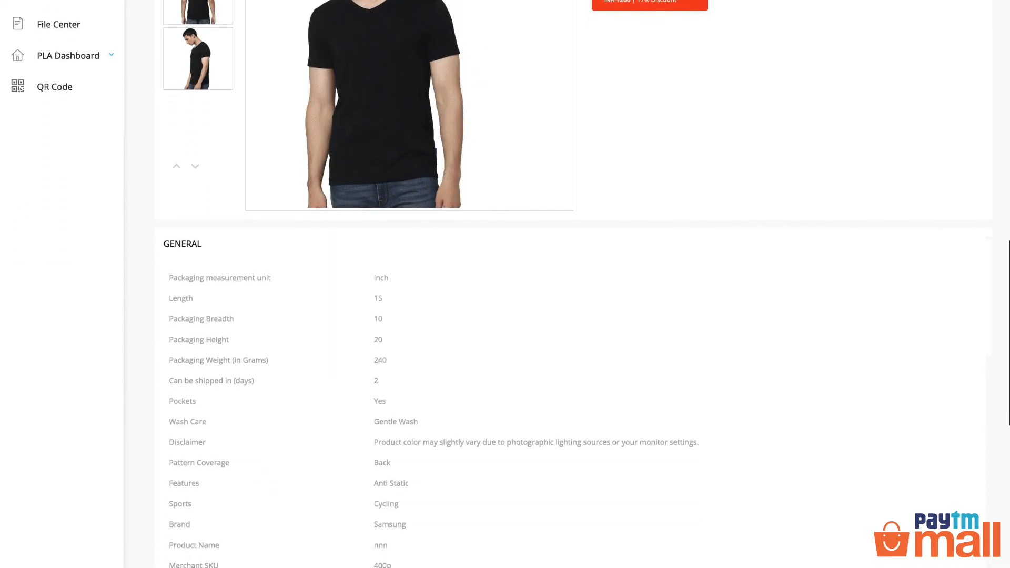
{"action": "scroll", "coordinate": [505, 284], "scroll_direction": "down", "scroll_amount": 6}
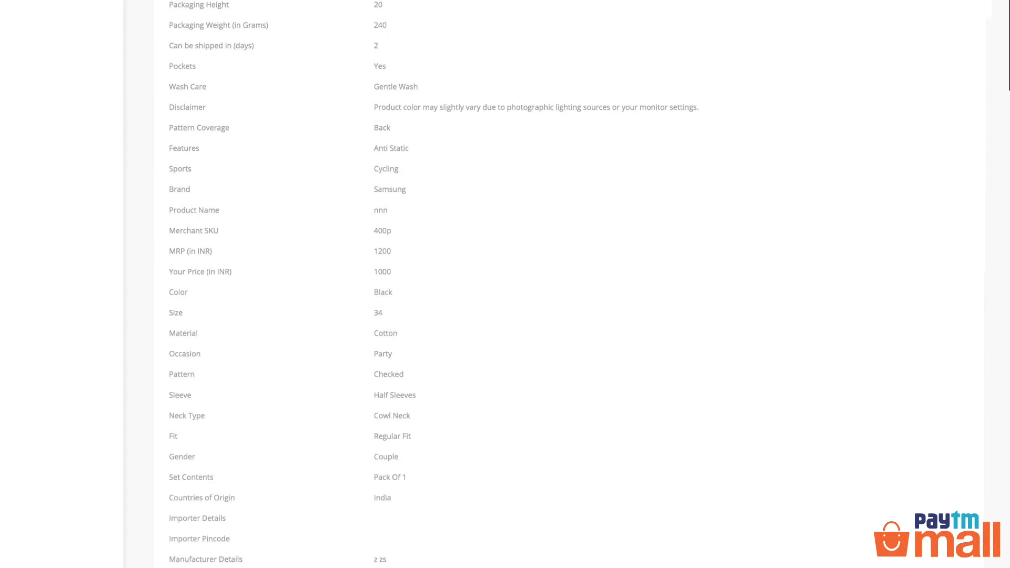
{"action": "scroll", "coordinate": [635, 487], "scroll_direction": "down", "scroll_amount": 1}
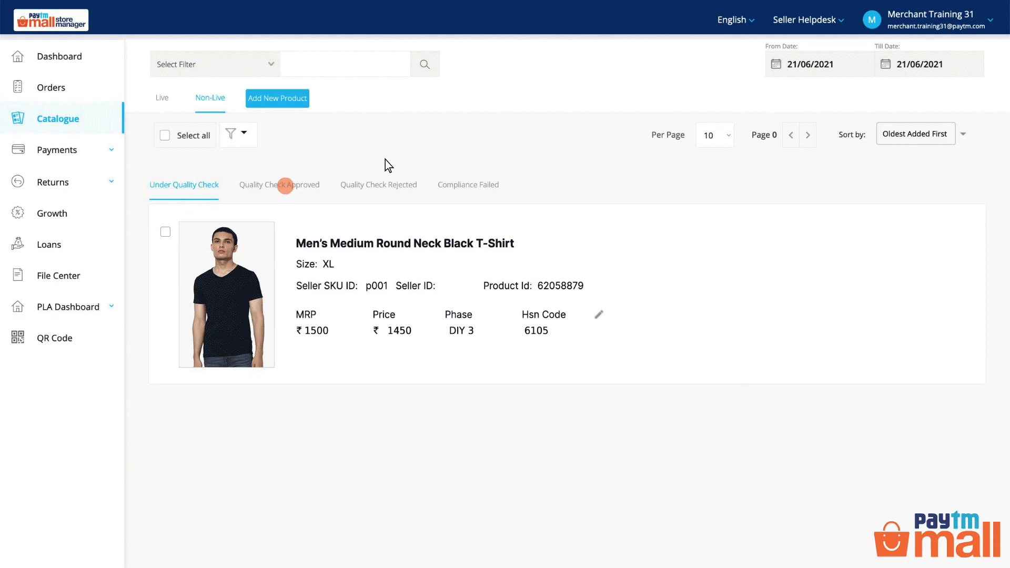
View the catalogue's quality-check-approved products and its quality-check-rejected products.
{"action": "left_click", "coordinate": [273, 185]}
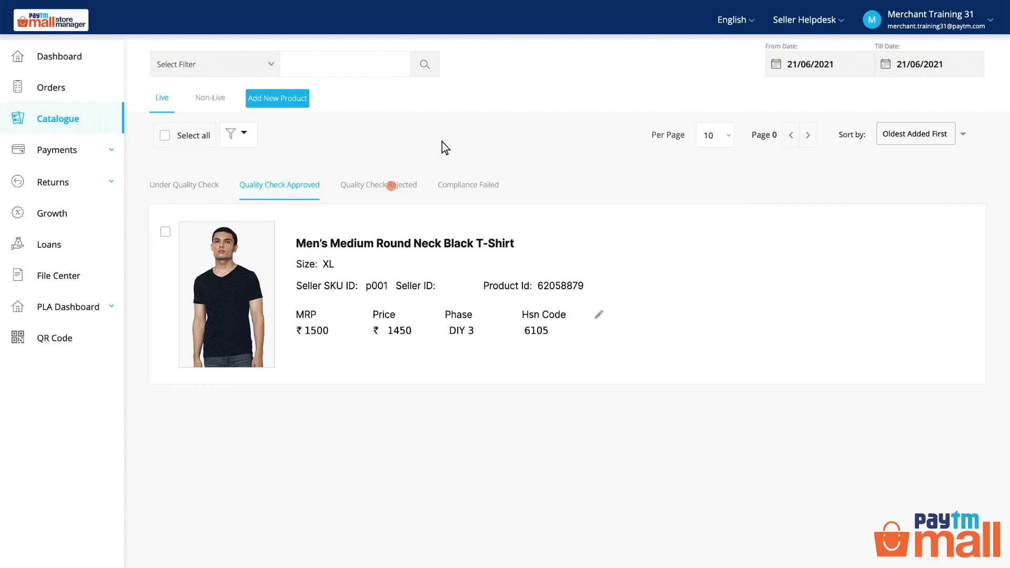
{"action": "left_click", "coordinate": [380, 186]}
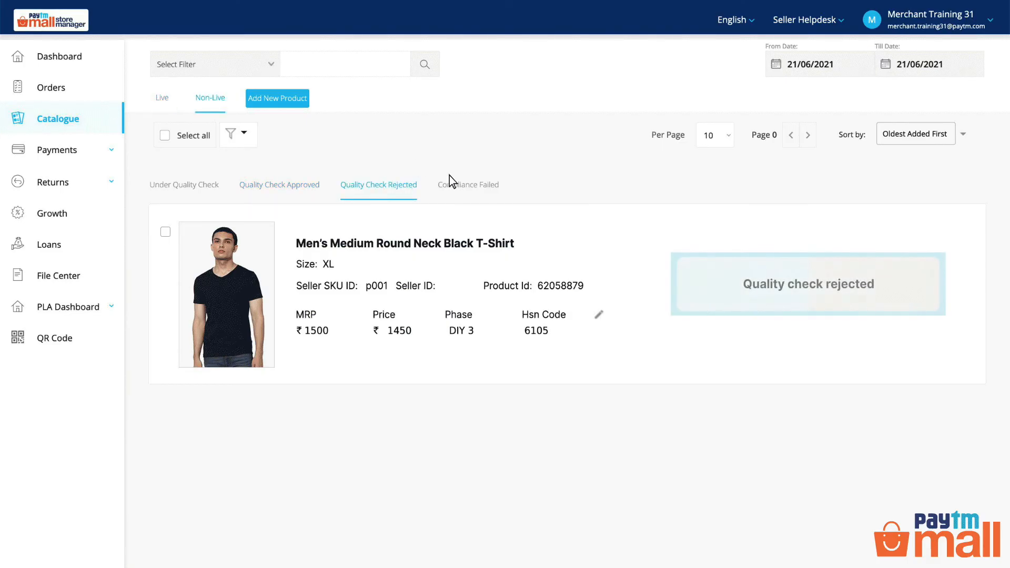